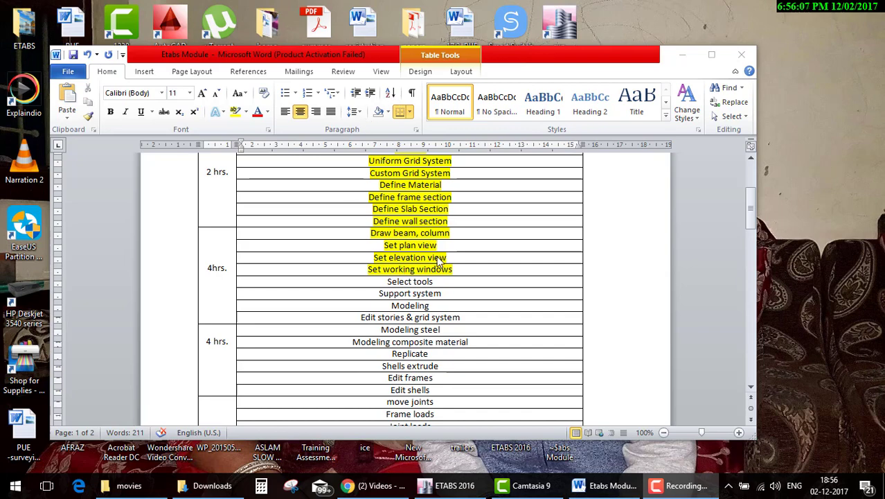
Browse the outline to the Select tools topic, then start a new untitled model
{"action": "scroll", "coordinate": [490, 320], "scroll_direction": "up", "scroll_amount": 2}
{"action": "scroll", "coordinate": [444, 277], "scroll_direction": "up", "scroll_amount": 1}
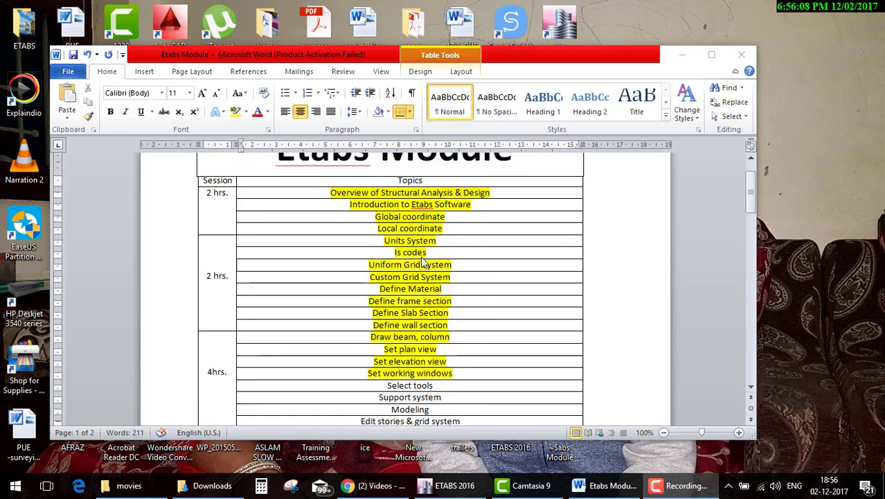
{"action": "scroll", "coordinate": [391, 283], "scroll_direction": "up", "scroll_amount": 1}
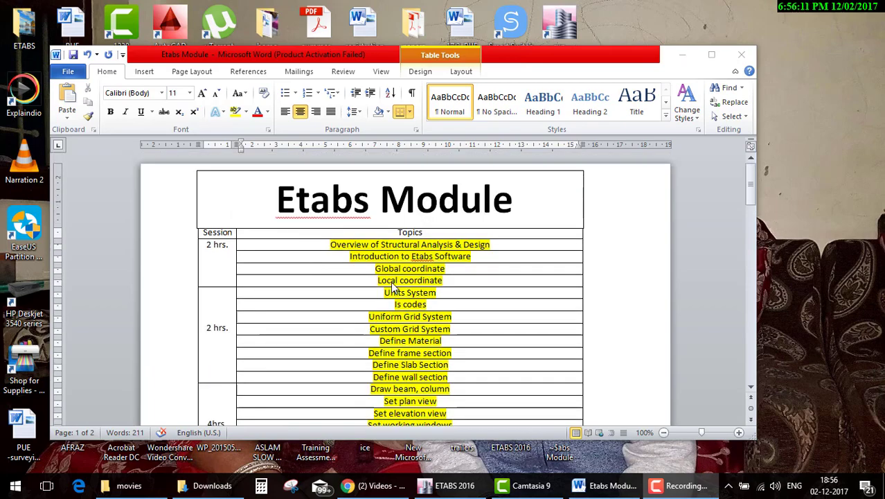
{"action": "scroll", "coordinate": [401, 277], "scroll_direction": "down", "scroll_amount": 1}
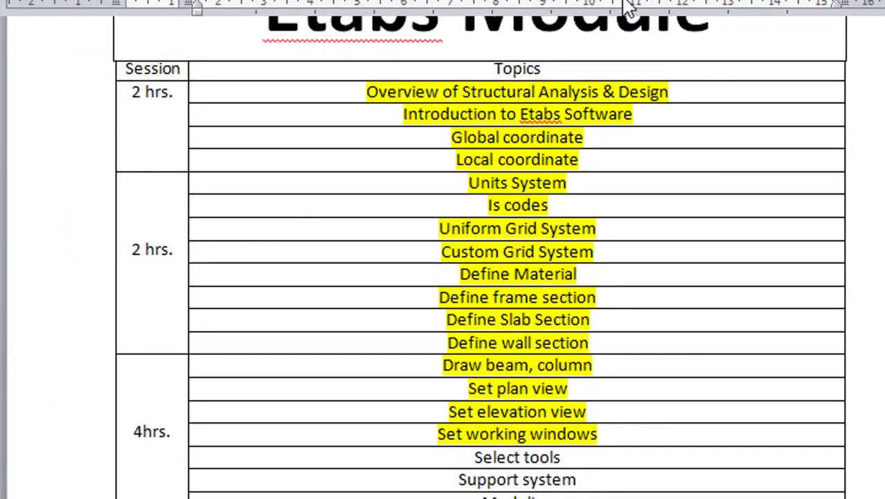
{"action": "scroll", "coordinate": [655, 372], "scroll_direction": "down", "scroll_amount": 3}
{"action": "scroll", "coordinate": [654, 373], "scroll_direction": "down", "scroll_amount": 3}
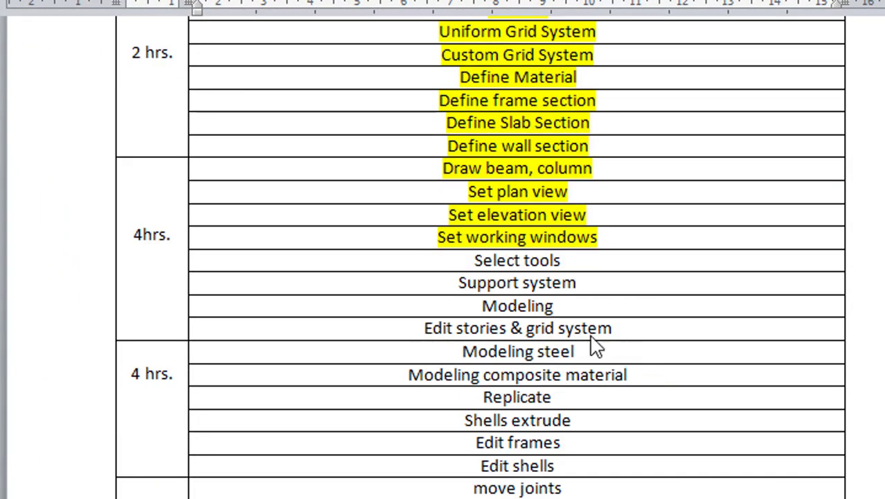
{"action": "left_click", "coordinate": [564, 265]}
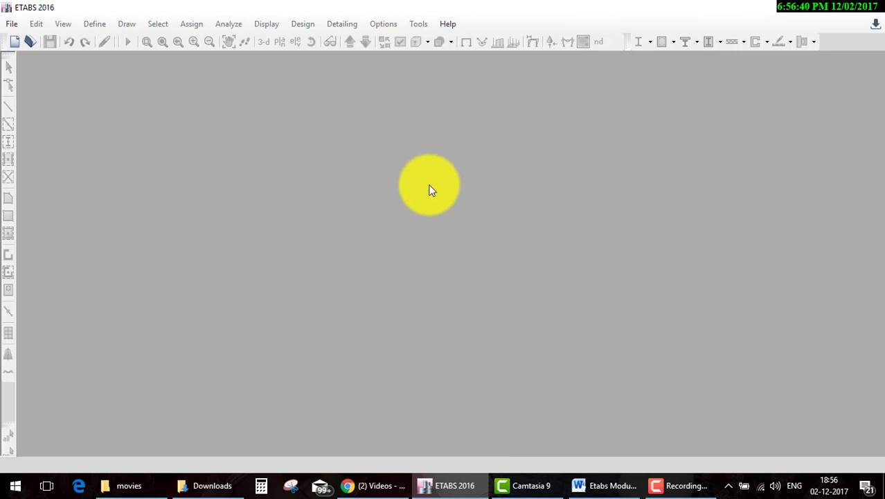
{"action": "left_click", "coordinate": [14, 41]}
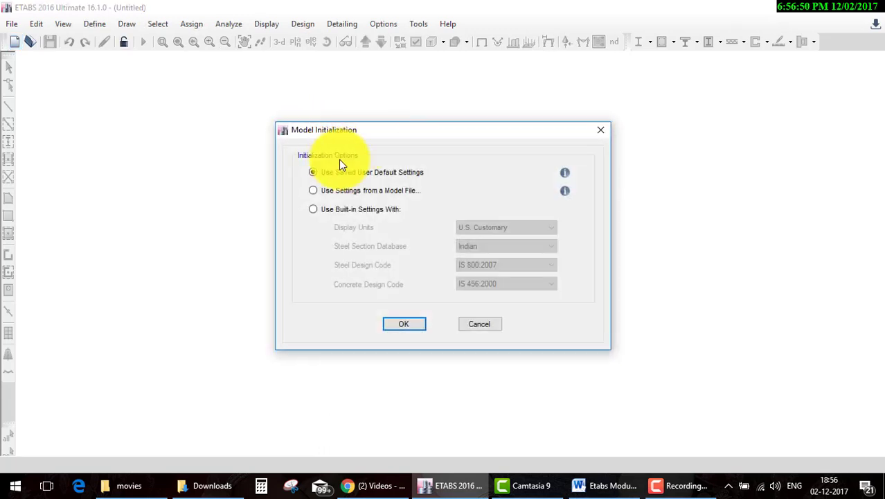
Use built-in Metric SI settings and generate a grid-only 4×4, 8 m grid with four 3 m stories
{"action": "left_click", "coordinate": [359, 208]}
{"action": "left_click", "coordinate": [512, 228]}
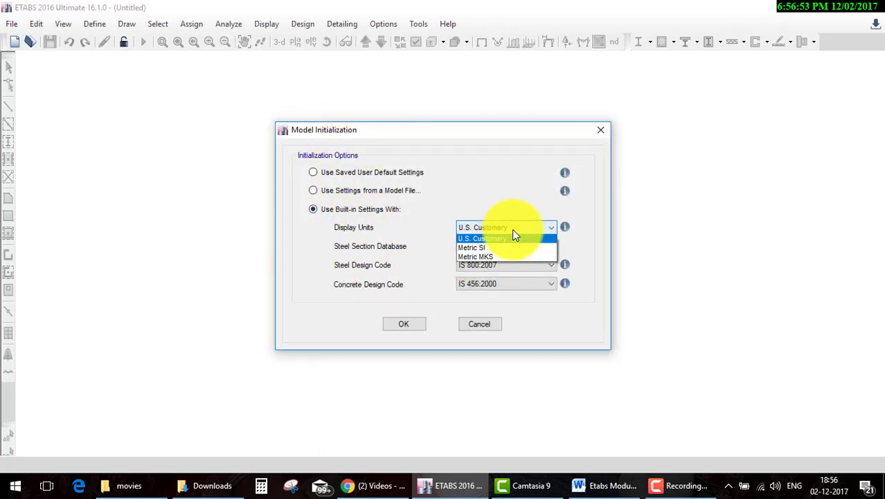
{"action": "left_click", "coordinate": [500, 245]}
{"action": "left_click", "coordinate": [414, 324]}
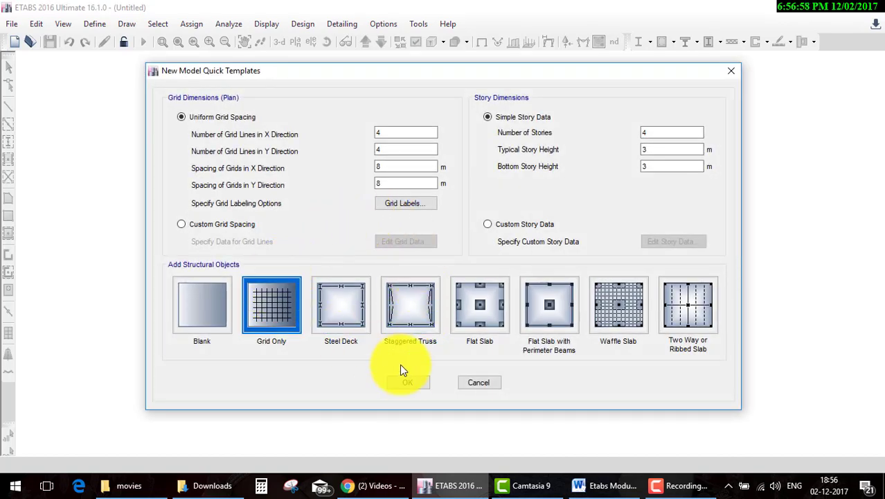
{"action": "left_click", "coordinate": [409, 382]}
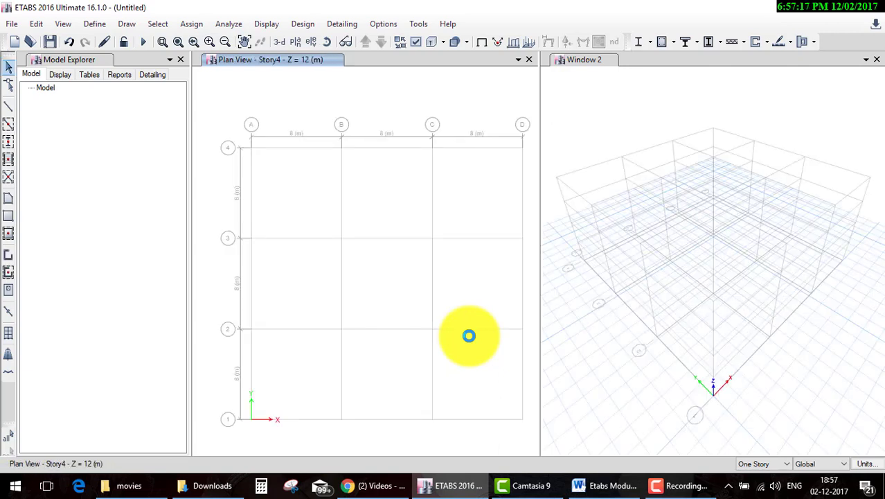
On all stories, quick-draw beams along every grid line and columns at every intersection
{"action": "left_click", "coordinate": [782, 465]}
{"action": "left_click", "coordinate": [751, 483]}
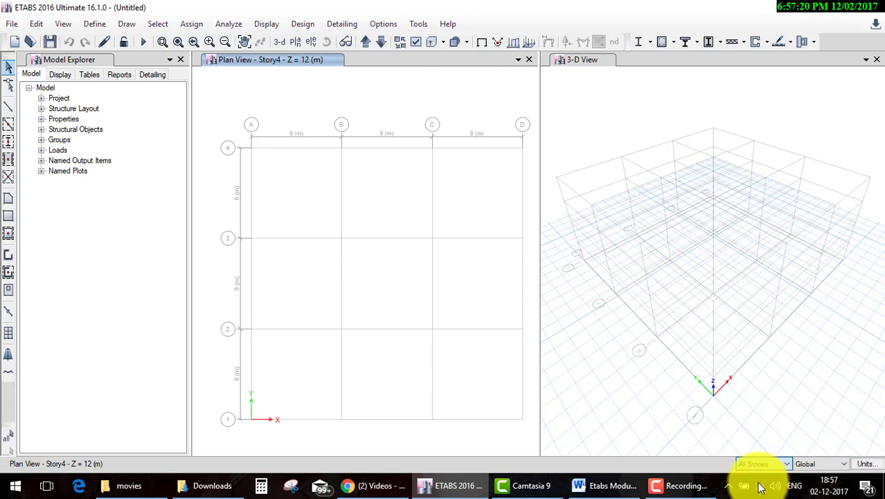
{"action": "left_click", "coordinate": [9, 124]}
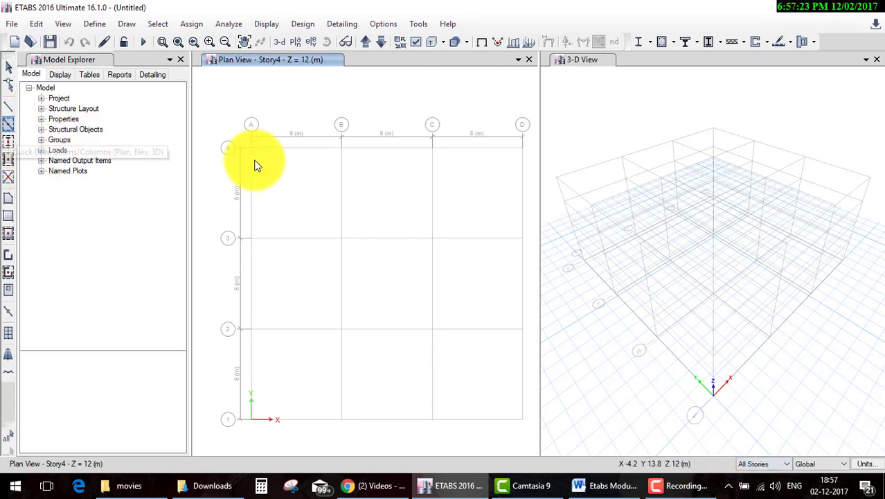
{"action": "left_click_drag", "start_coordinate": [225, 116], "coordinate": [530, 464]}
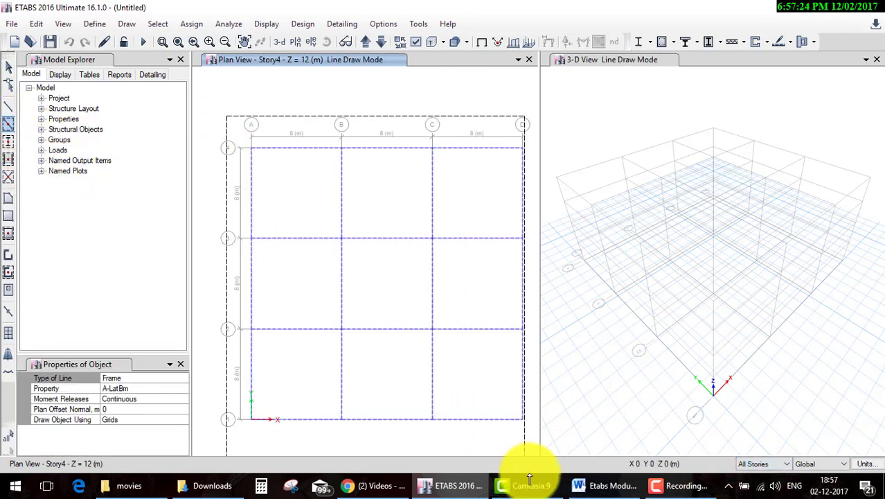
{"action": "left_click", "coordinate": [8, 141]}
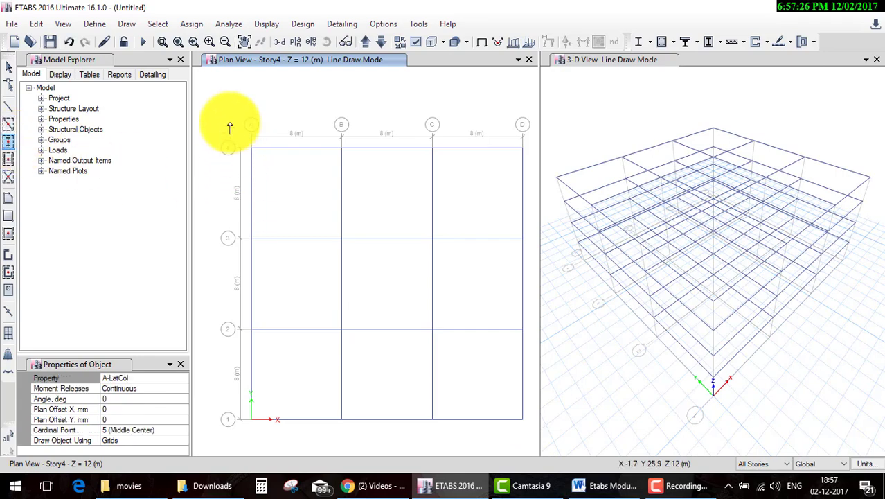
{"action": "left_click_drag", "start_coordinate": [231, 123], "coordinate": [494, 444]}
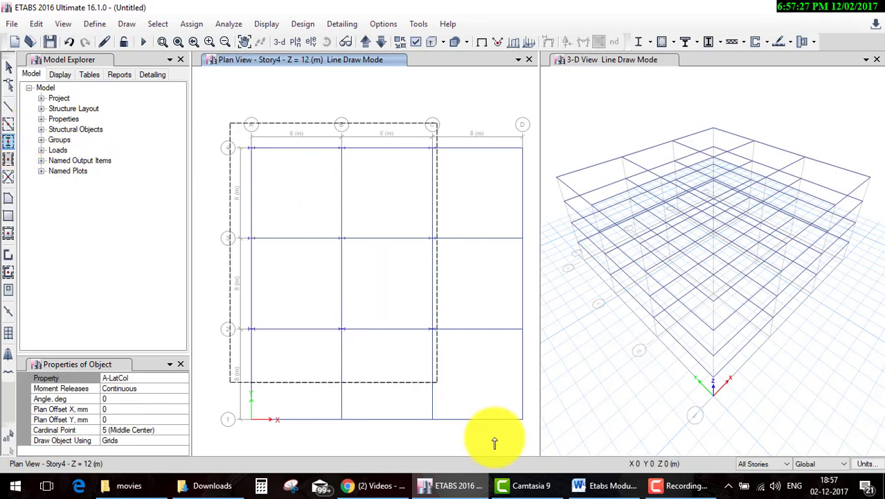
Quick-draw floor slabs in bays A-B/3-4, C-D/2-3 and A-B/1-2
{"action": "left_click", "coordinate": [9, 234]}
{"action": "left_click", "coordinate": [333, 201]}
{"action": "left_click", "coordinate": [306, 192]}
{"action": "left_click", "coordinate": [464, 296]}
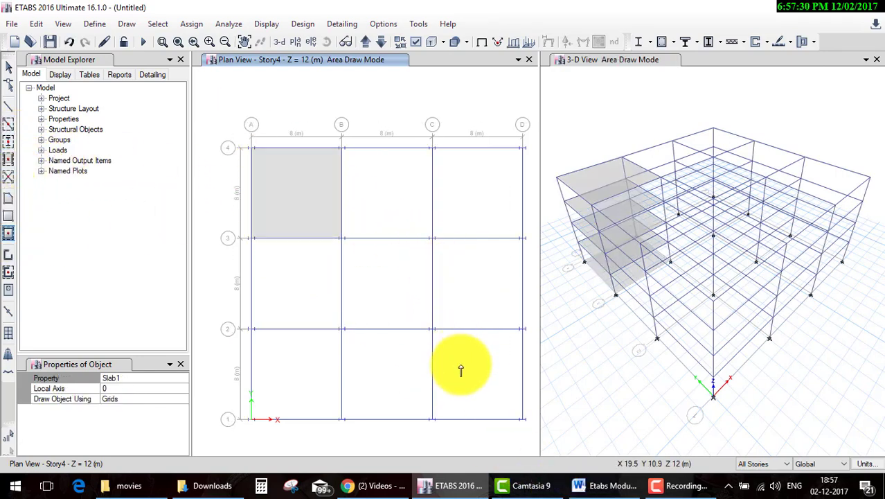
{"action": "left_click", "coordinate": [280, 364]}
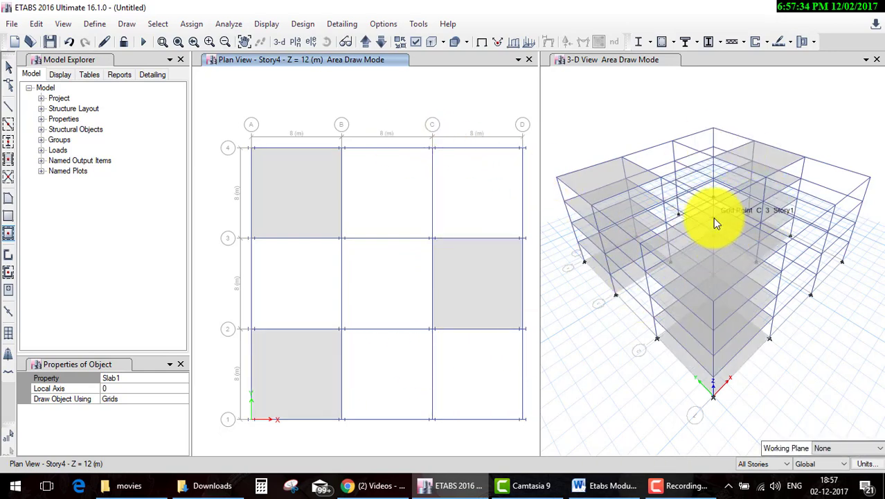
{"action": "key", "text": "Escape"}
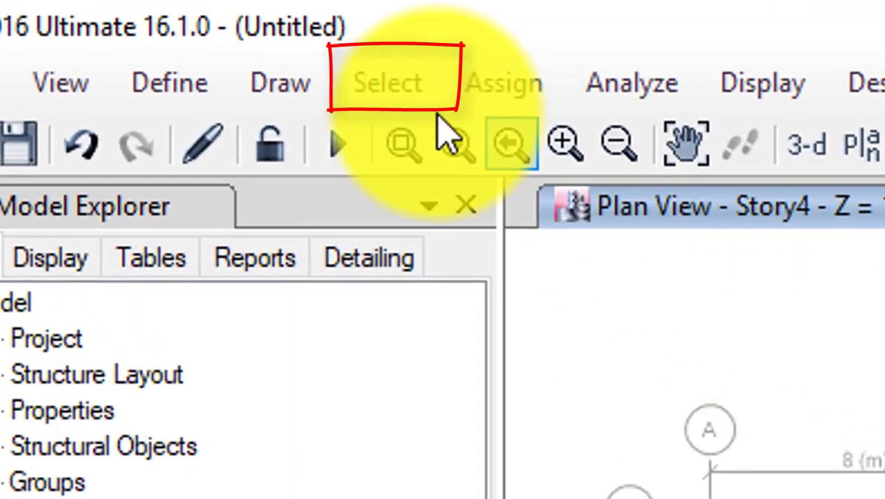
{"action": "left_click", "coordinate": [413, 90]}
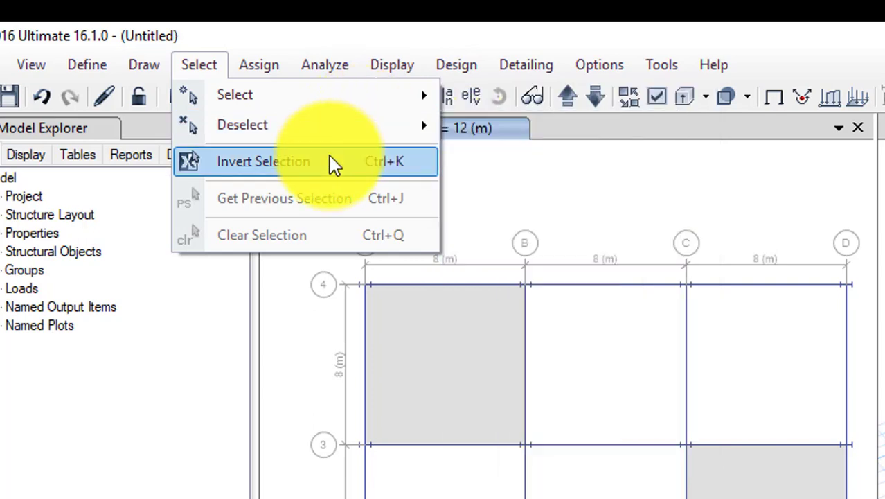
{"action": "mouse_move", "coordinate": [235, 95]}
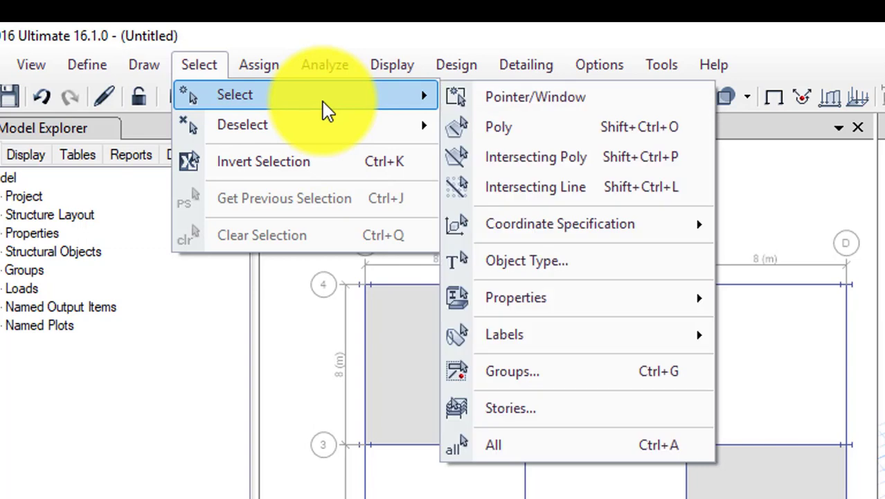
With the pointer tool, select the grid 4 beam between B and C, then deselect it
{"action": "left_click", "coordinate": [516, 107]}
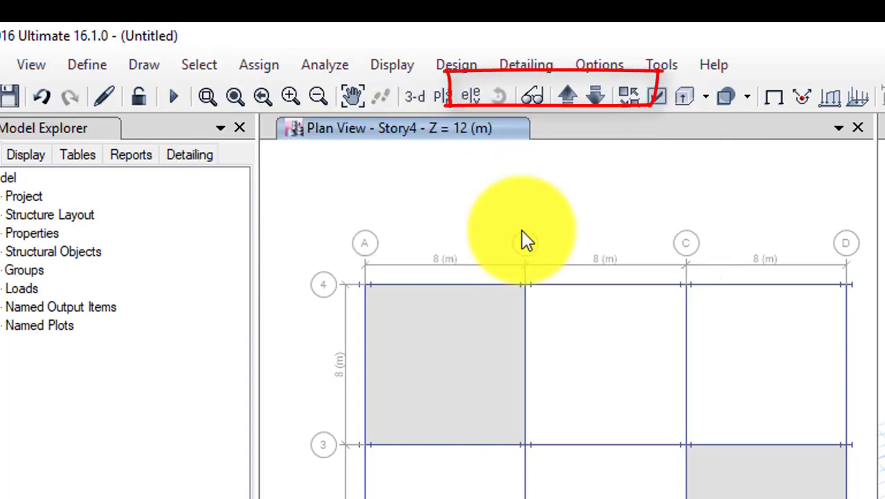
{"action": "left_click", "coordinate": [578, 285]}
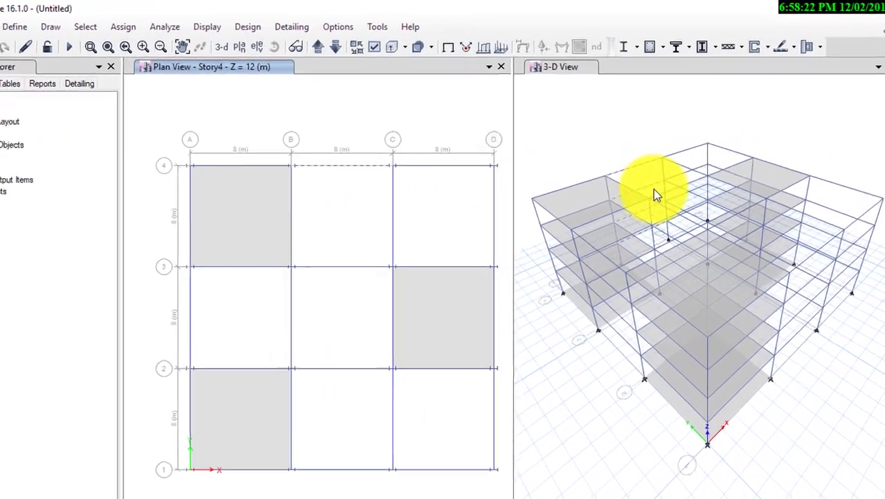
{"action": "left_click", "coordinate": [666, 172]}
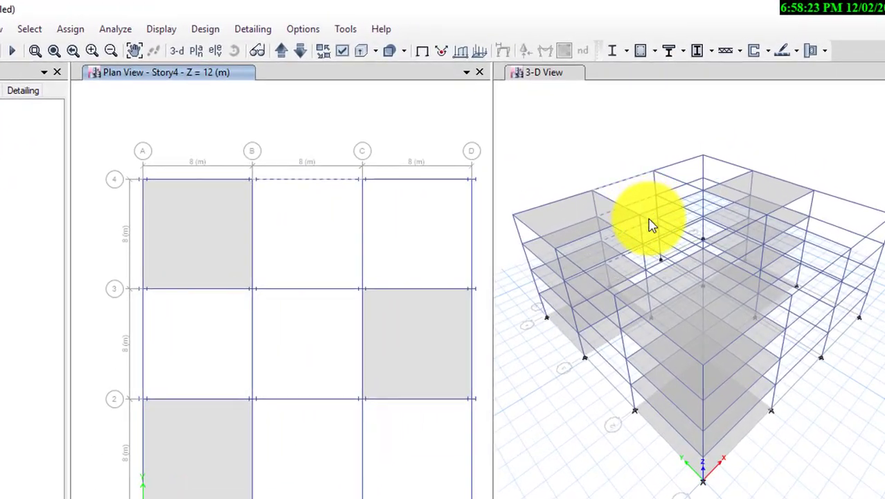
{"action": "left_click", "coordinate": [703, 430]}
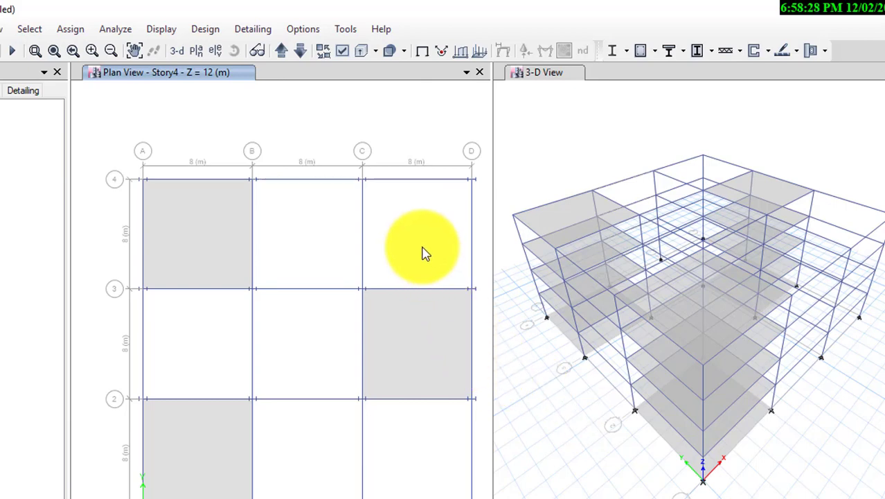
{"action": "left_click", "coordinate": [316, 181]}
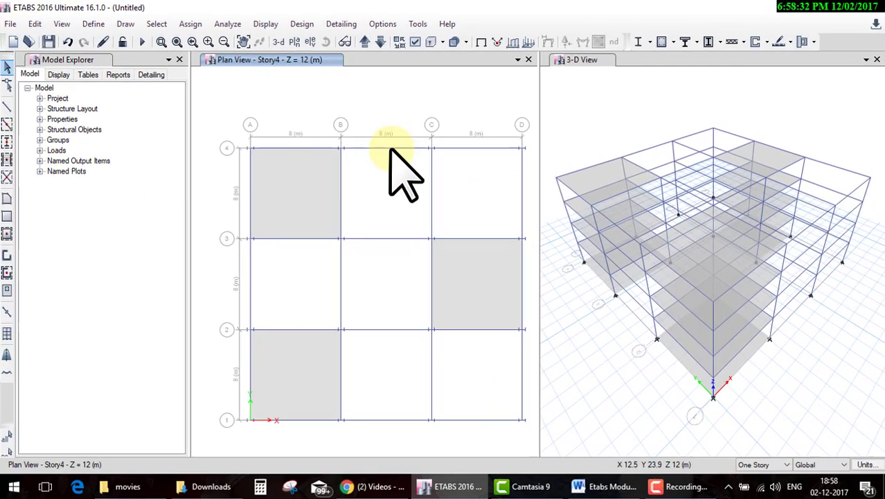
Toggle the grid 4 B-C beam, then select the A-B/3-4 slab on all stories and clear it
{"action": "left_click", "coordinate": [387, 148]}
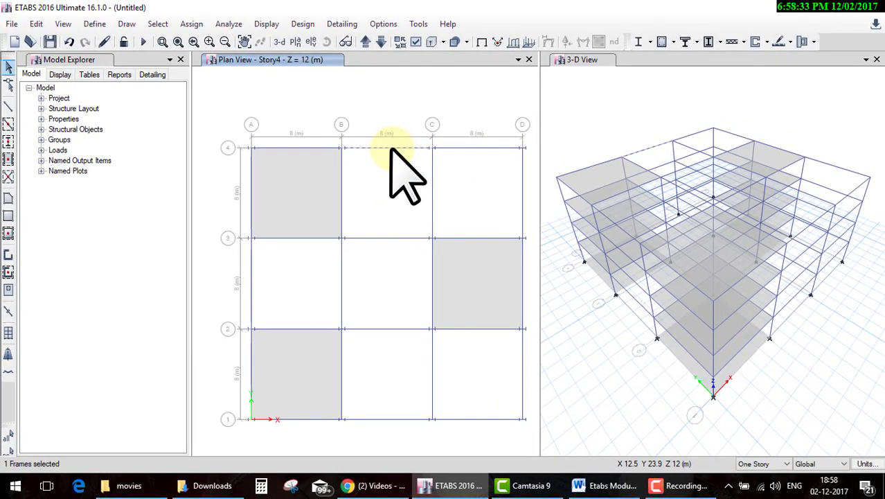
{"action": "left_click", "coordinate": [405, 147]}
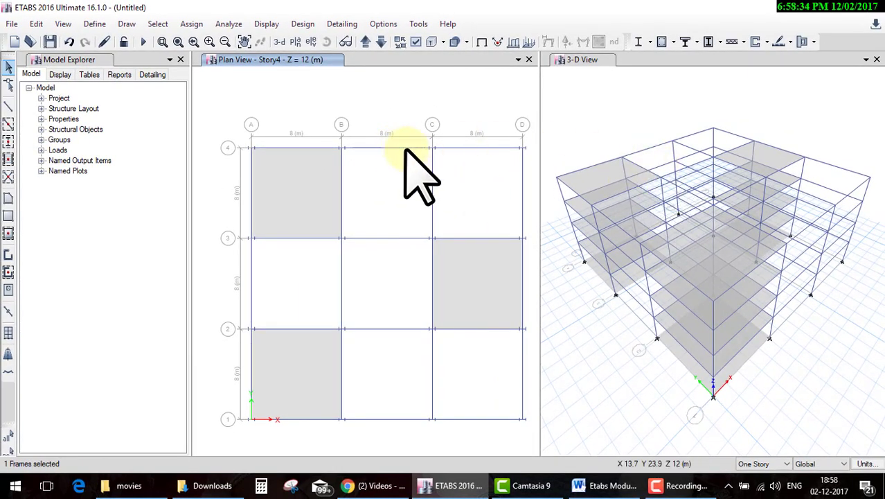
{"action": "left_click", "coordinate": [304, 173]}
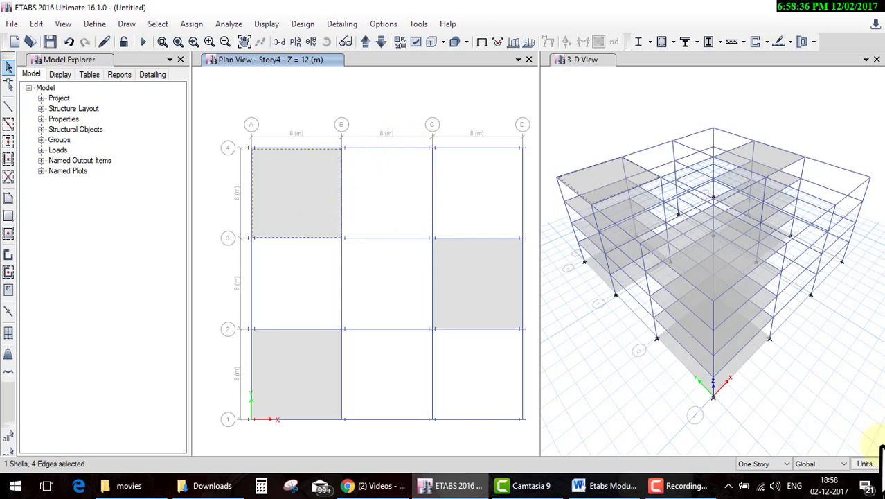
{"action": "left_click", "coordinate": [776, 463]}
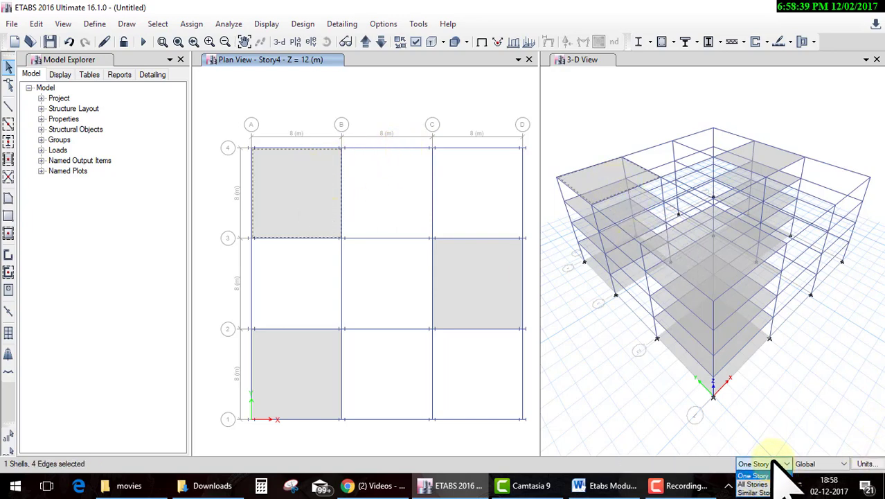
{"action": "left_click", "coordinate": [761, 484]}
{"action": "left_click", "coordinate": [315, 207]}
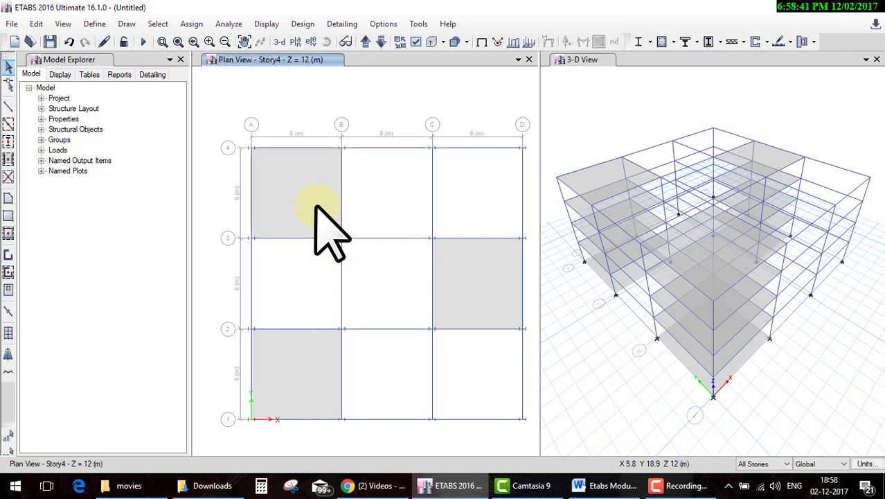
{"action": "left_click", "coordinate": [316, 207]}
{"action": "left_click", "coordinate": [316, 206]}
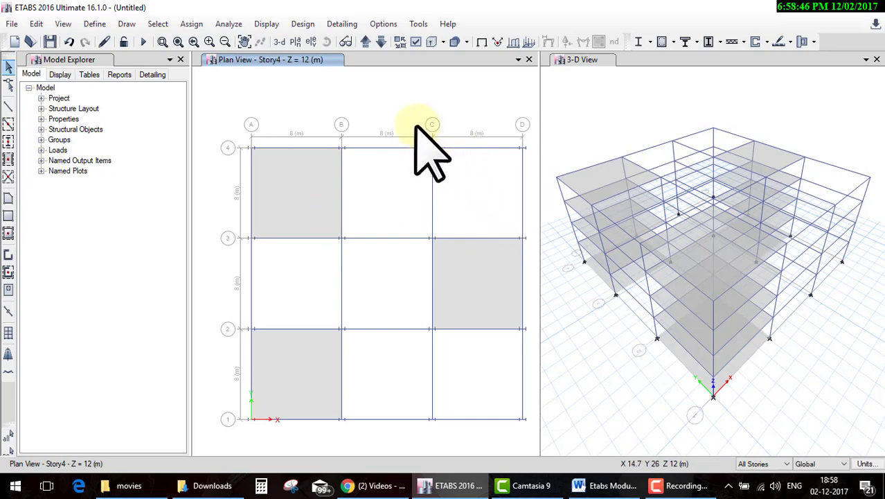
Window-select the C-4 column line on all stories, then joint C4 on one story, and clear it
{"action": "left_click_drag", "start_coordinate": [416, 125], "coordinate": [443, 165]}
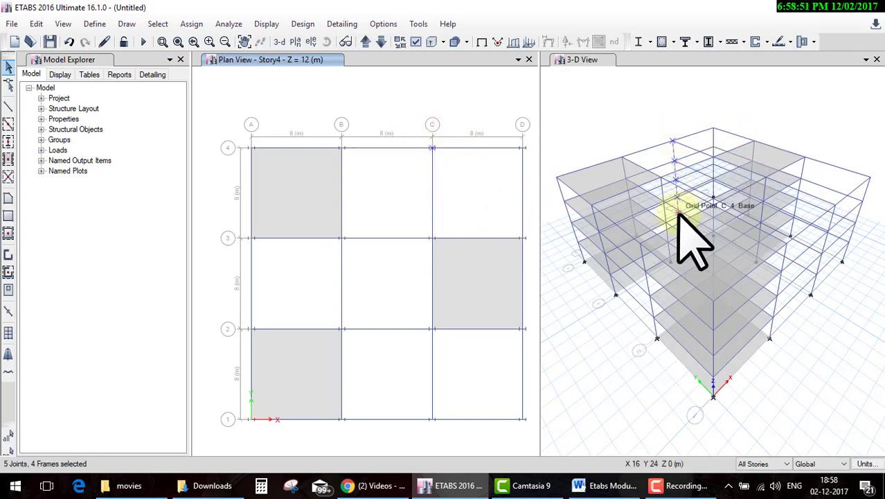
{"action": "left_click", "coordinate": [759, 463]}
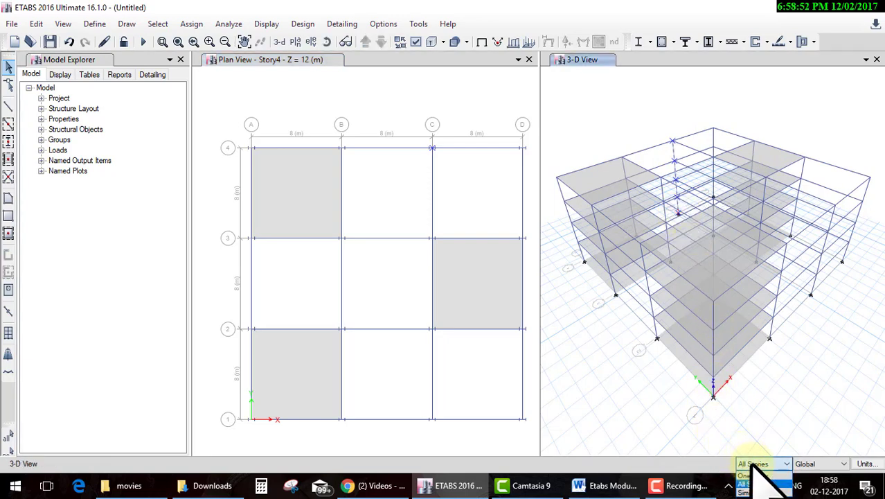
{"action": "scroll", "coordinate": [758, 463], "scroll_direction": "up", "scroll_amount": 1}
{"action": "left_click", "coordinate": [512, 194]}
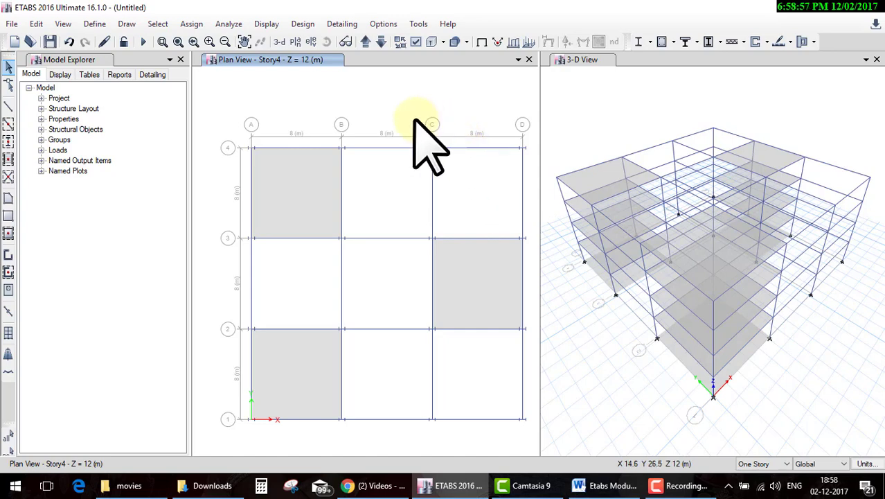
{"action": "left_click_drag", "start_coordinate": [415, 119], "coordinate": [457, 174]}
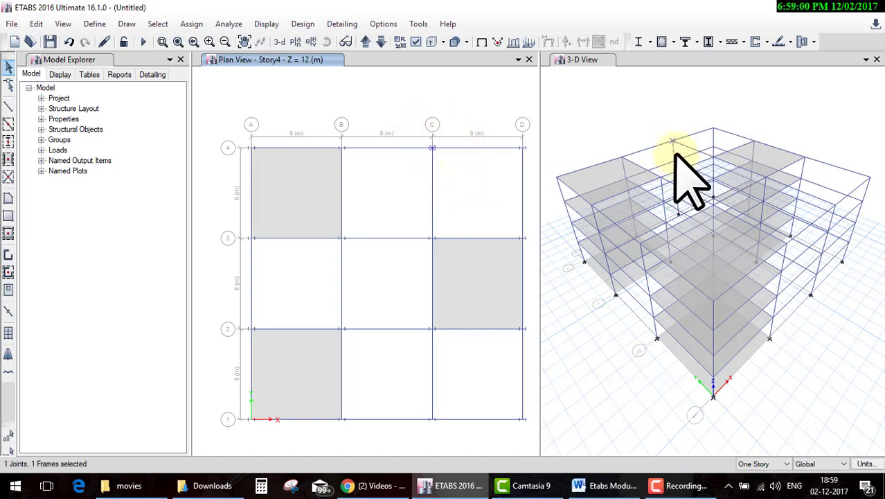
{"action": "left_click", "coordinate": [484, 197]}
{"action": "left_click", "coordinate": [159, 25]}
{"action": "mouse_move", "coordinate": [178, 41]}
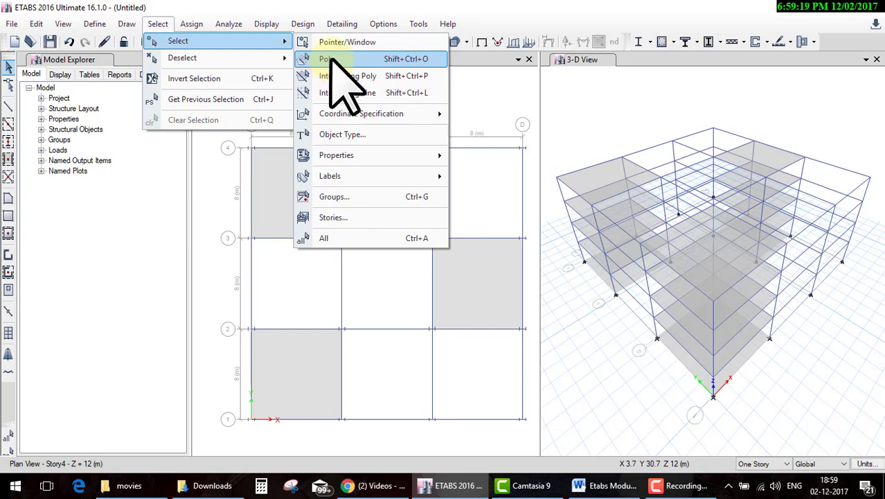
Polygon-select the grid 4 beam between A and B
{"action": "left_click", "coordinate": [330, 58]}
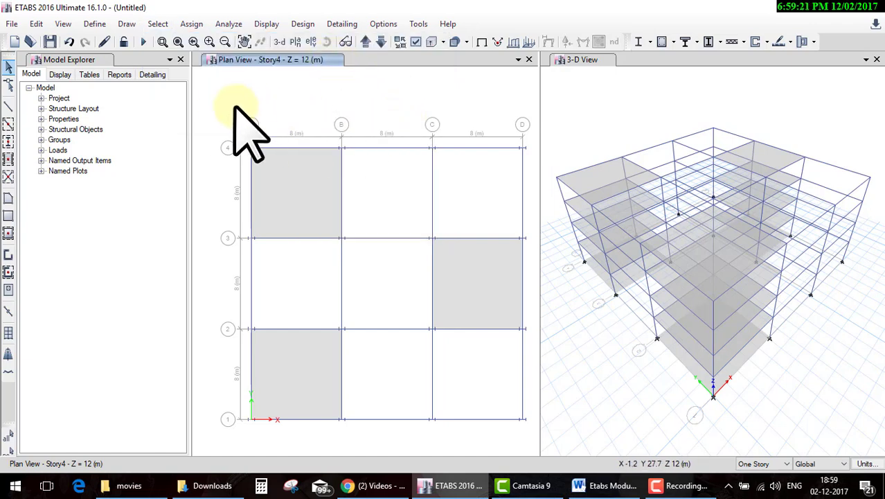
{"action": "left_click", "coordinate": [222, 223]}
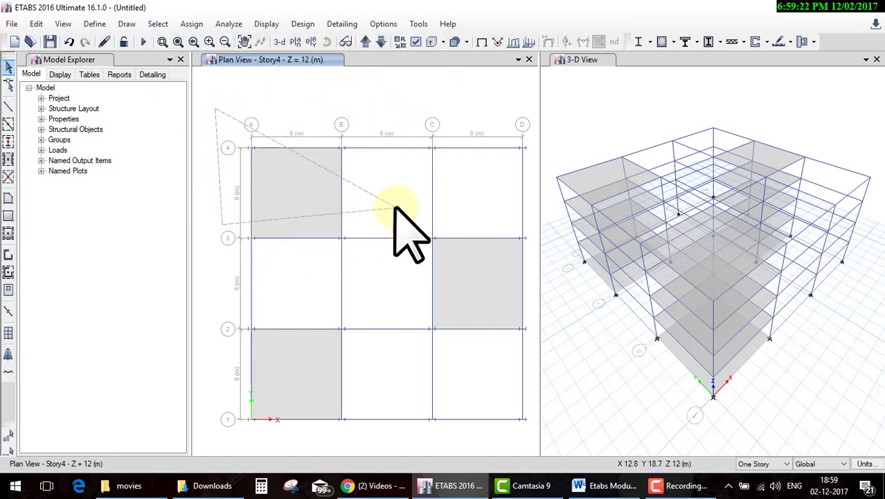
{"action": "left_click", "coordinate": [399, 207]}
{"action": "left_click", "coordinate": [392, 88]}
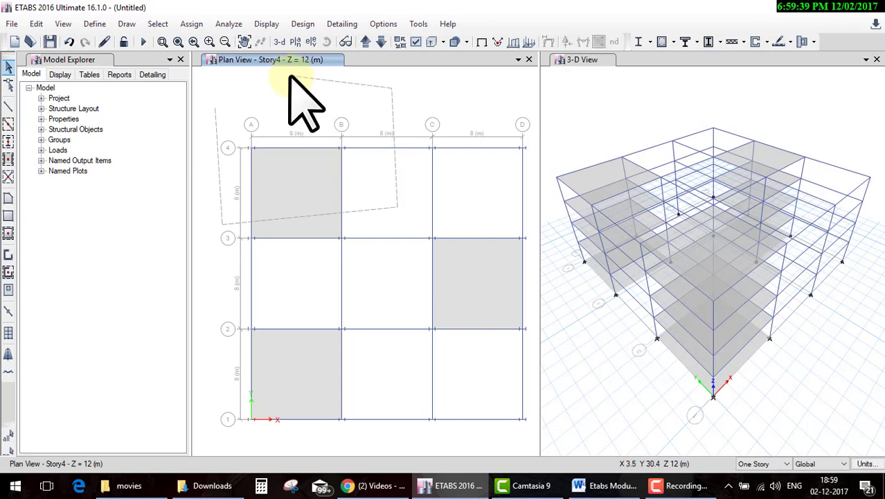
{"action": "left_click", "coordinate": [290, 75]}
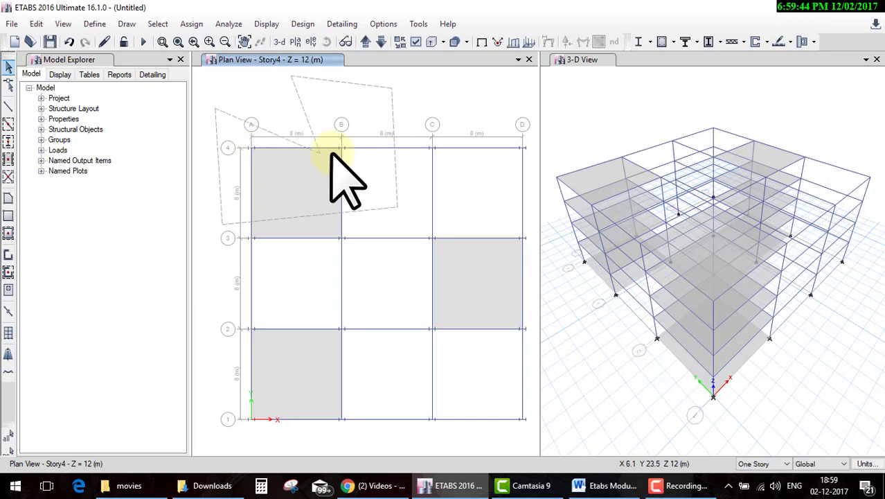
{"action": "double_click", "coordinate": [245, 78]}
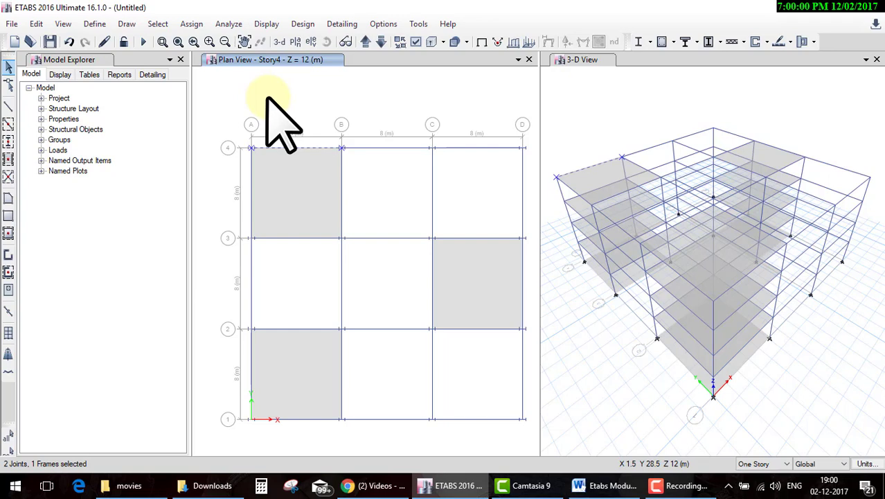
Draw a second polygon from near A4 into the B–C/3–4 bay to select the enclosed Story4 beams
{"action": "left_click", "coordinate": [158, 23]}
{"action": "mouse_move", "coordinate": [207, 41]}
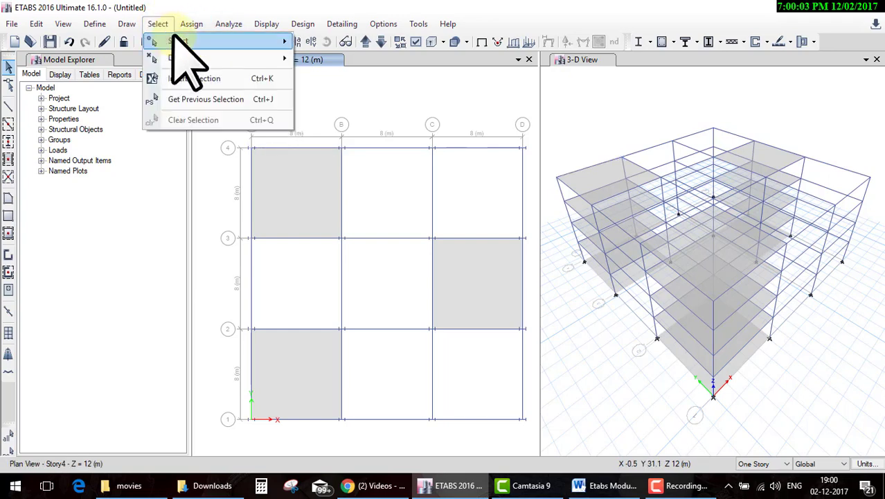
{"action": "left_click", "coordinate": [326, 59]}
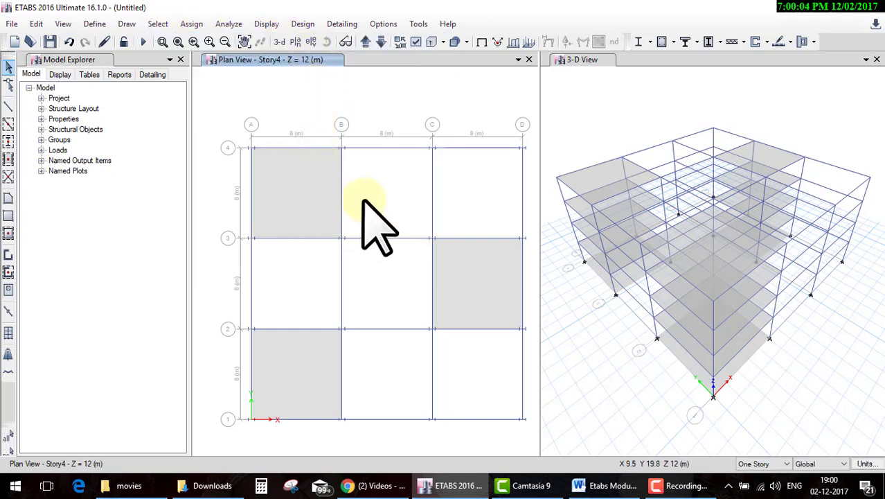
{"action": "left_click", "coordinate": [364, 266]}
{"action": "left_click", "coordinate": [236, 107]}
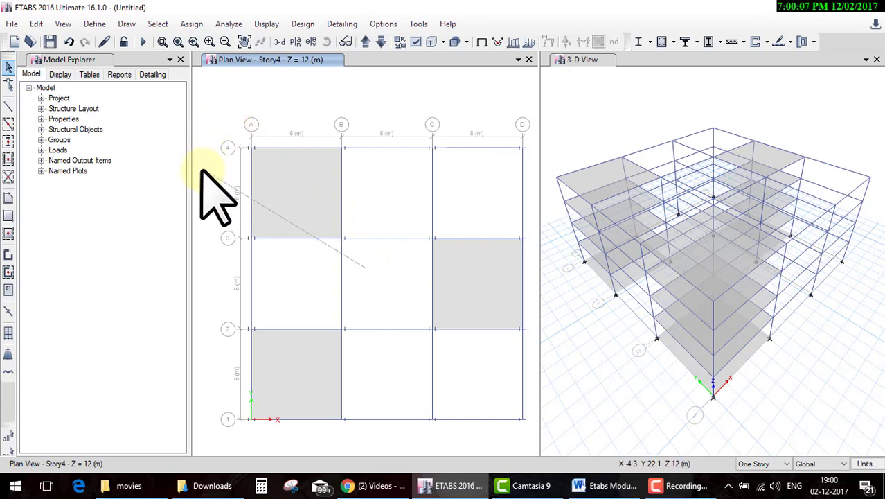
{"action": "left_click", "coordinate": [258, 83]}
{"action": "left_click", "coordinate": [376, 86]}
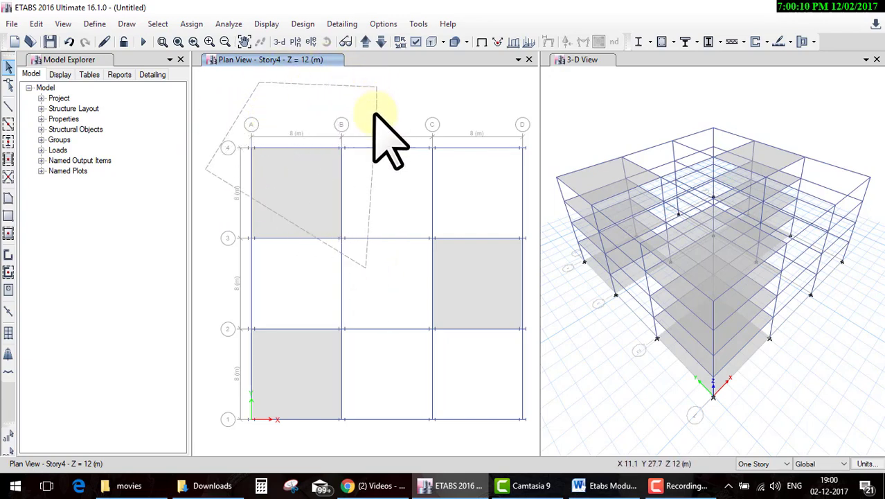
{"action": "left_click", "coordinate": [378, 185]}
{"action": "left_click", "coordinate": [400, 191]}
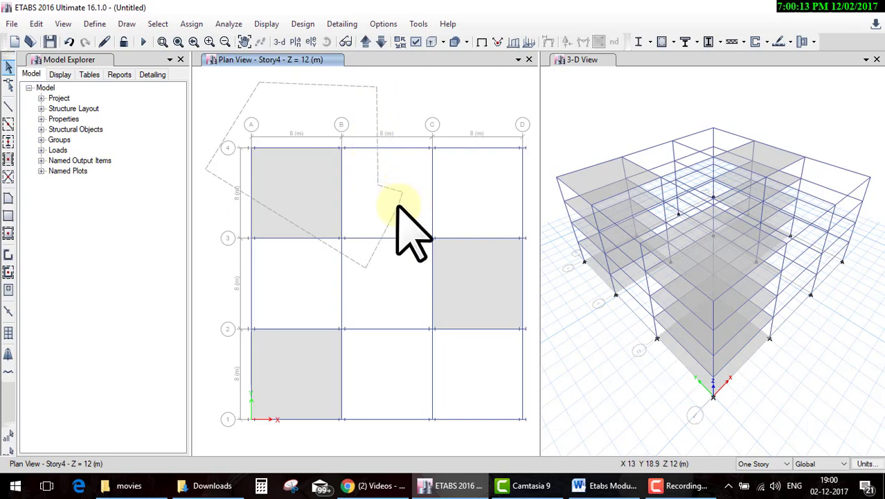
{"action": "key", "text": "Return"}
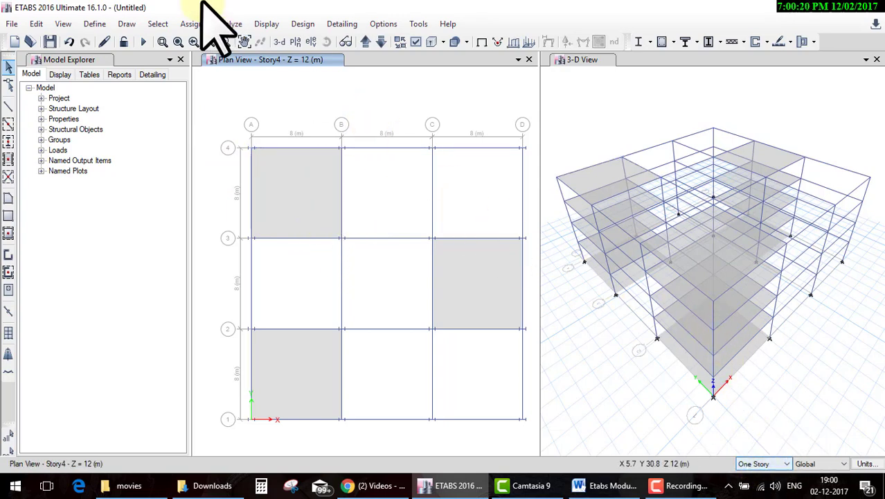
{"action": "left_click", "coordinate": [158, 24]}
{"action": "mouse_move", "coordinate": [178, 41]}
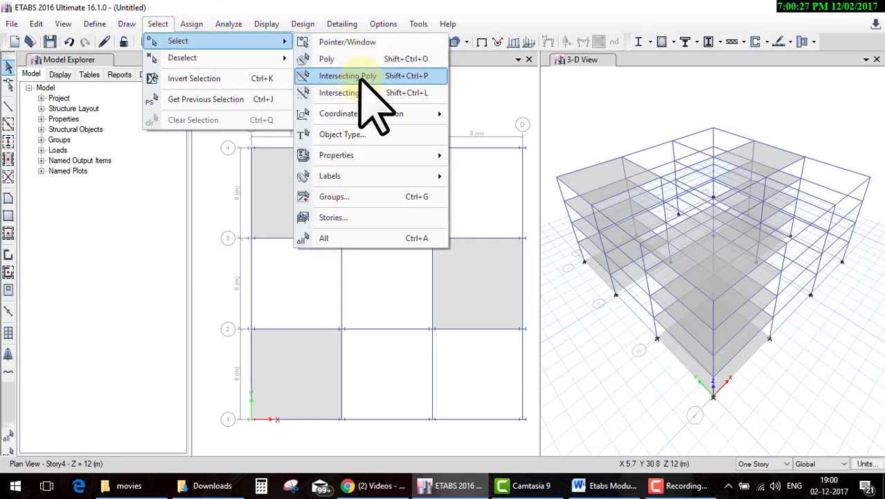
Select the A–B/3–4 slab with an intersecting polygon, then deselect it
{"action": "left_click", "coordinate": [359, 77]}
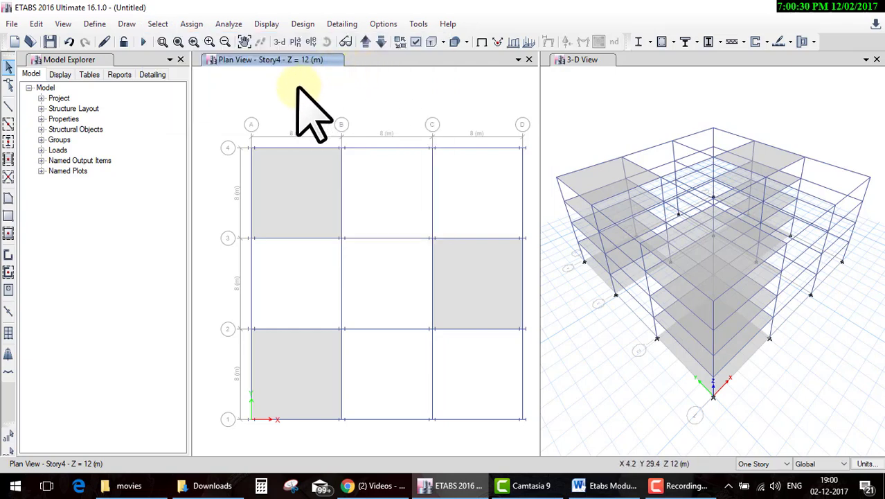
{"action": "left_click", "coordinate": [208, 103]}
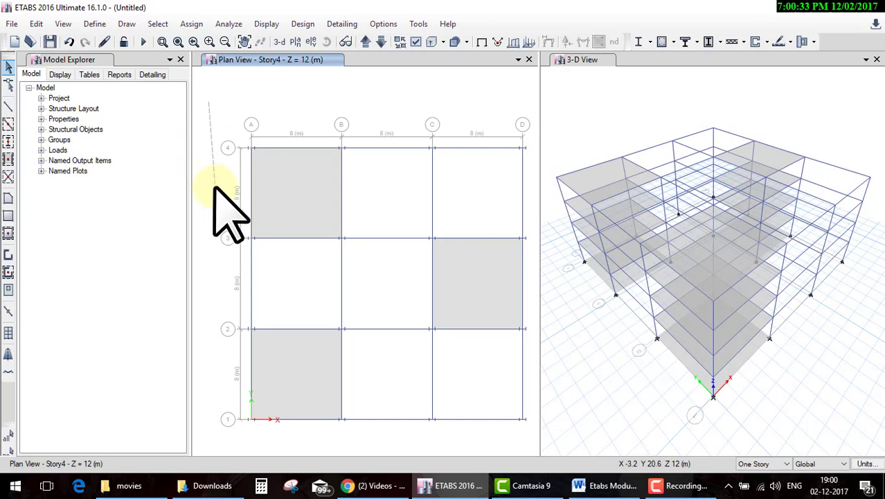
{"action": "left_click", "coordinate": [214, 185]}
{"action": "left_click", "coordinate": [383, 212]}
{"action": "left_click", "coordinate": [432, 105]}
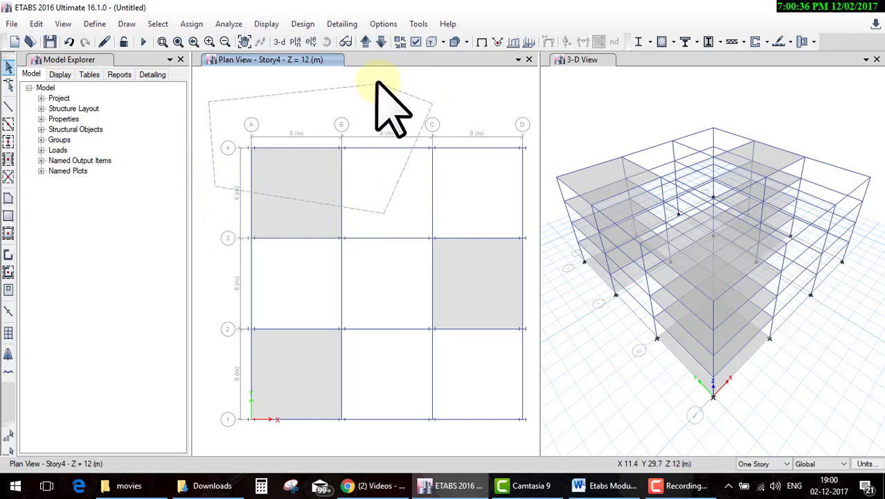
{"action": "double_click", "coordinate": [277, 117]}
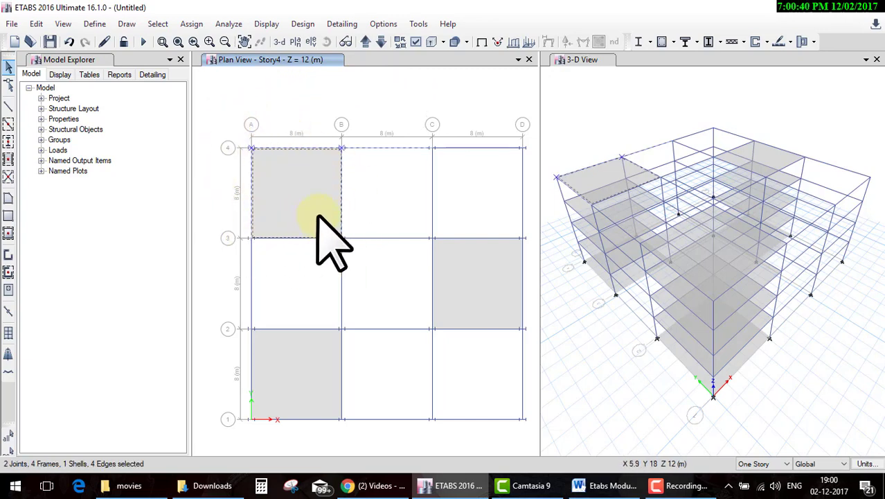
{"action": "left_click", "coordinate": [306, 108]}
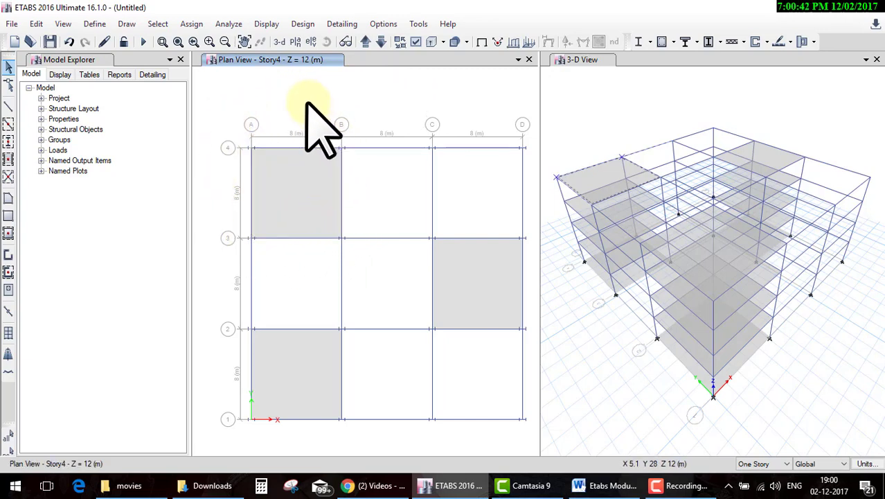
{"action": "left_click", "coordinate": [158, 23]}
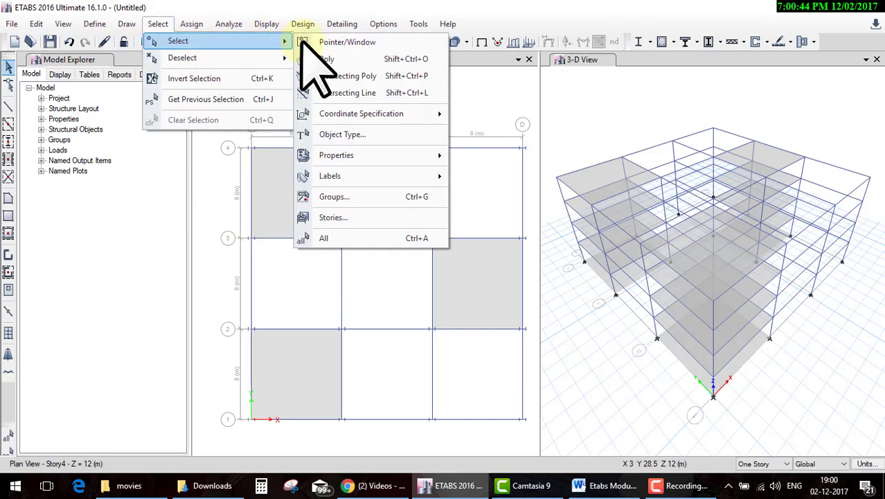
Select members crossed by a line from above grid 4 to below grid 1 in bay A–B, then clear it
{"action": "left_click", "coordinate": [349, 93]}
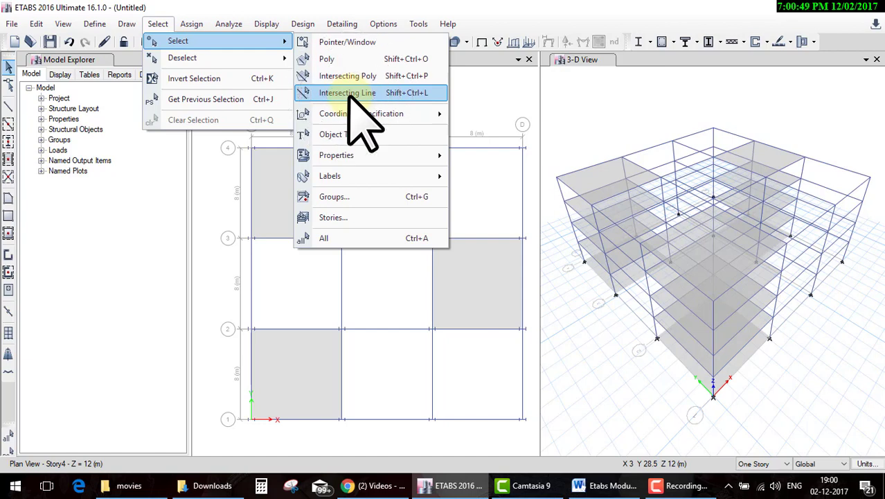
{"action": "left_click", "coordinate": [288, 84]}
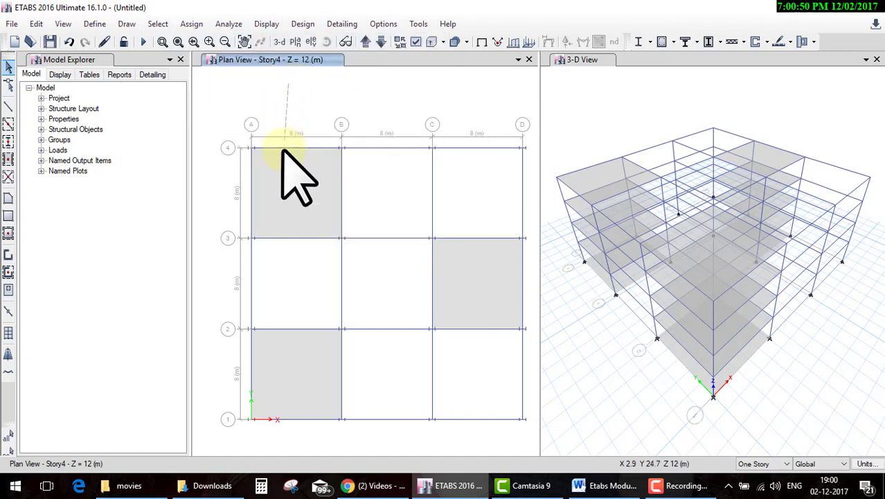
{"action": "left_click", "coordinate": [320, 442]}
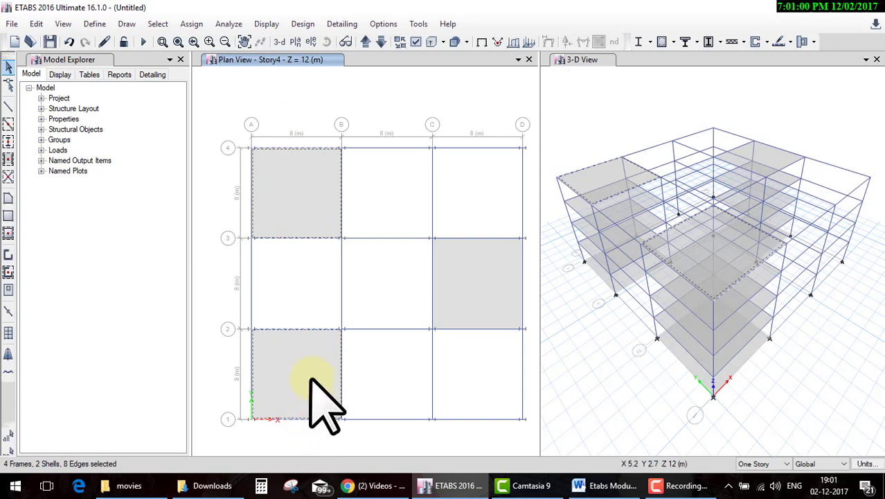
{"action": "key", "text": "ctrl+q"}
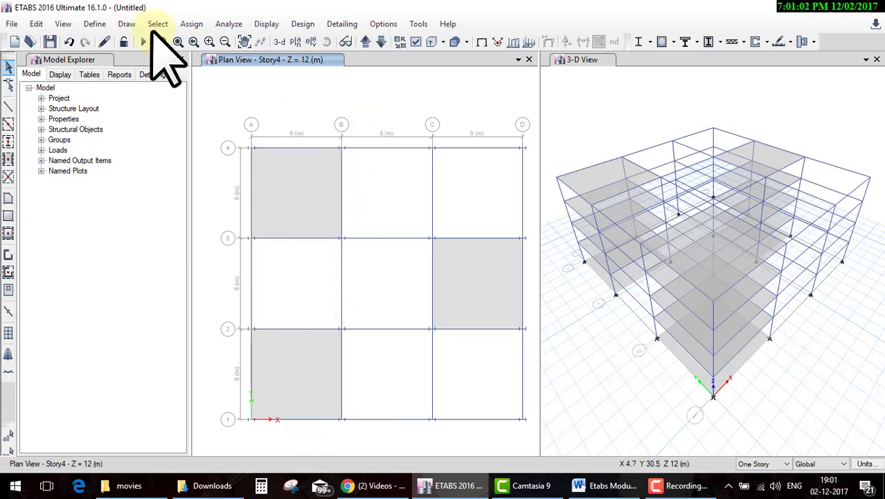
Use an intersecting line down the B–C bay to select the B–C beams on grids 3 and 4
{"action": "left_click", "coordinate": [157, 24]}
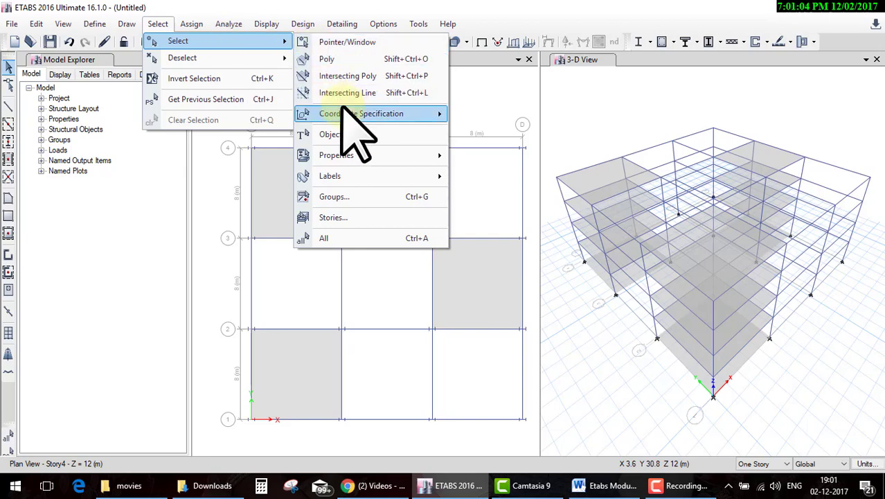
{"action": "left_click", "coordinate": [355, 90]}
{"action": "left_click", "coordinate": [376, 95]}
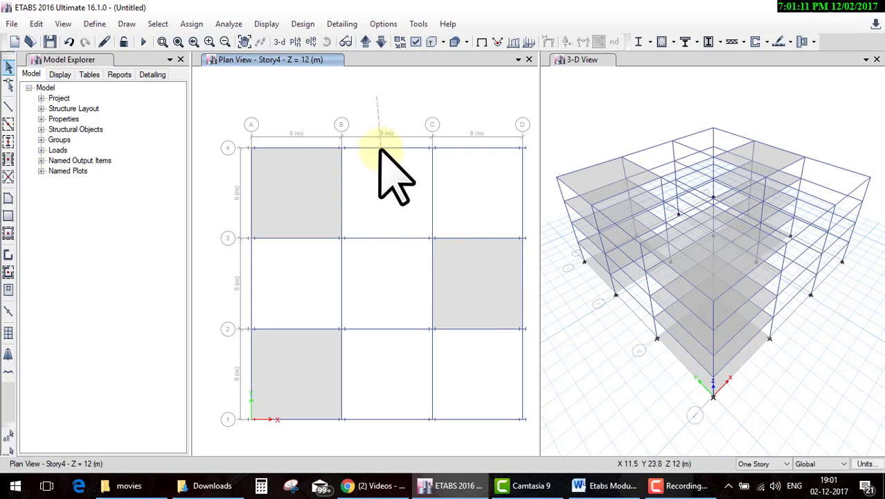
{"action": "left_click", "coordinate": [375, 277]}
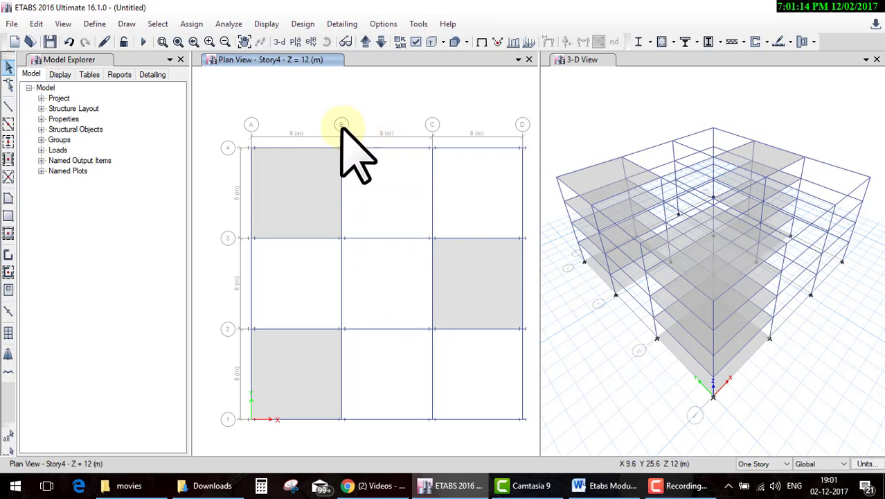
Select joints A3 and B3 with their beams, the grid 2 B–C beam, and the A–B bay, then clear
{"action": "left_click", "coordinate": [158, 24]}
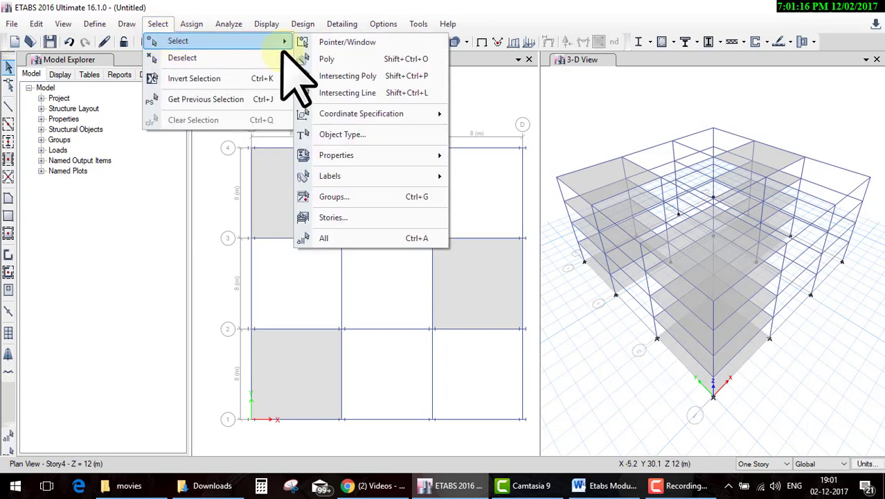
{"action": "mouse_move", "coordinate": [361, 114]}
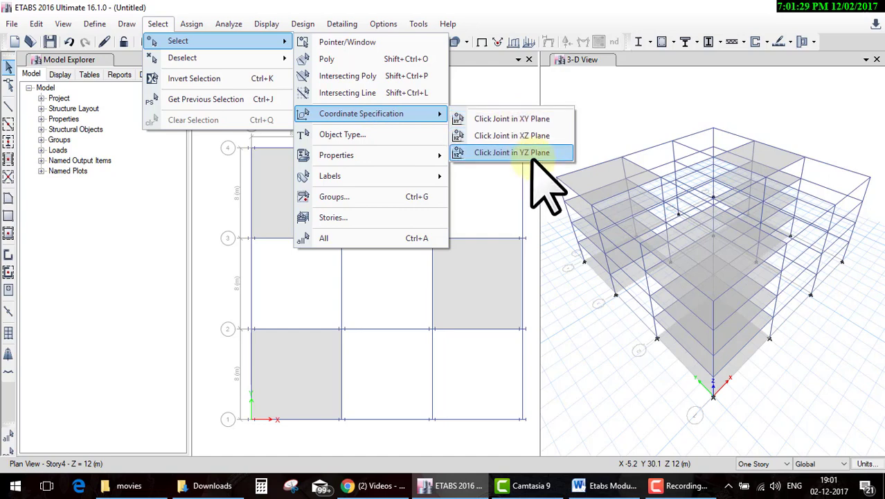
{"action": "left_click", "coordinate": [533, 118]}
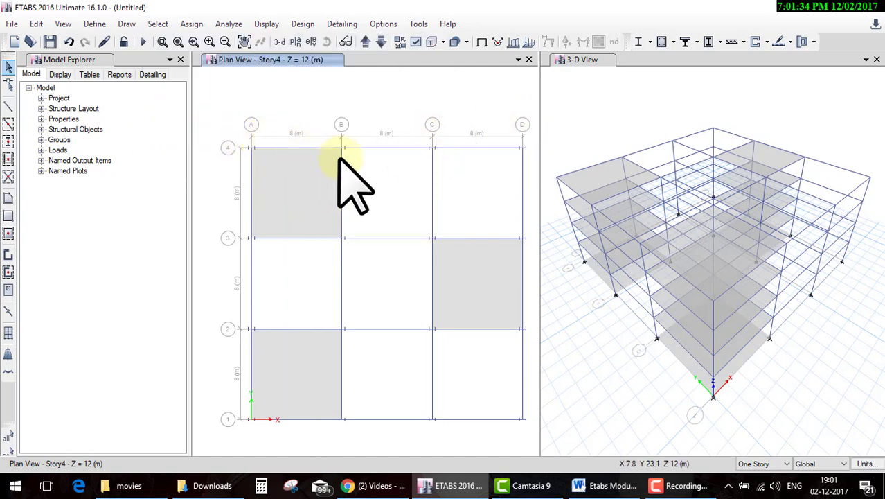
{"action": "scroll", "coordinate": [342, 161], "scroll_direction": "down", "scroll_amount": 2}
{"action": "scroll", "coordinate": [332, 170], "scroll_direction": "up", "scroll_amount": 2}
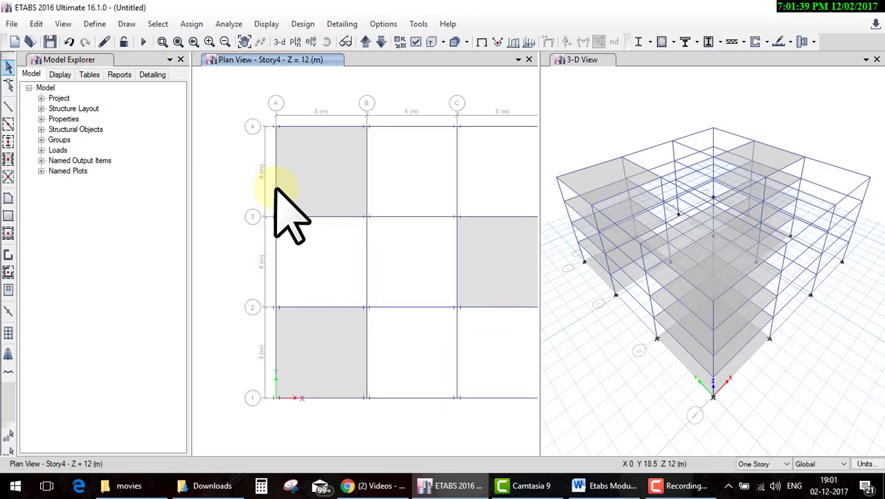
{"action": "left_click_drag", "start_coordinate": [275, 194], "coordinate": [377, 295]}
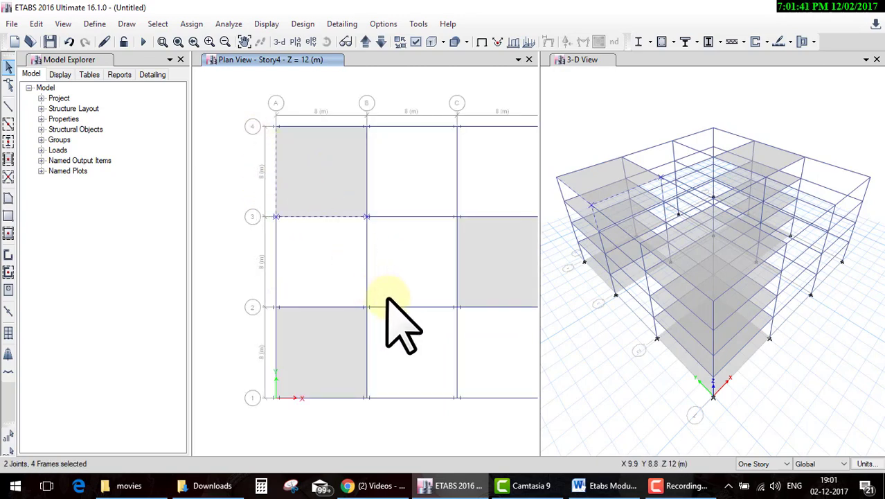
{"action": "left_click", "coordinate": [381, 306]}
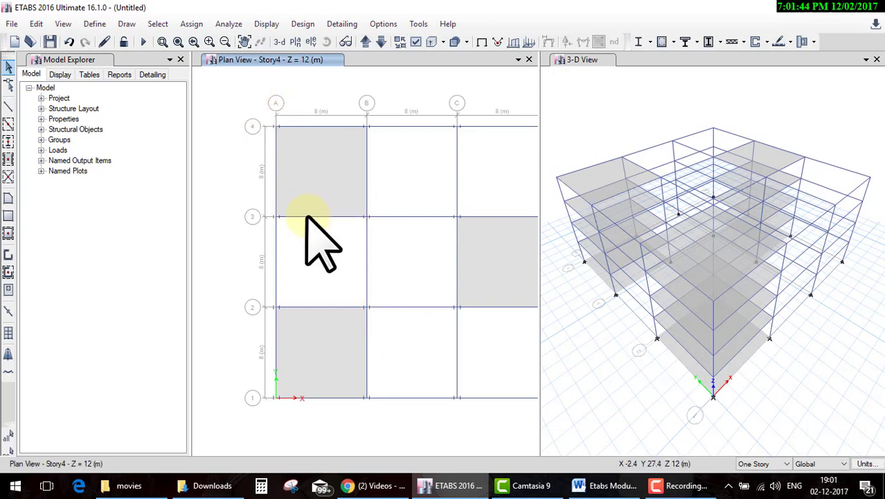
{"action": "left_click_drag", "start_coordinate": [251, 91], "coordinate": [441, 399]}
{"action": "key", "text": "ctrl+q"}
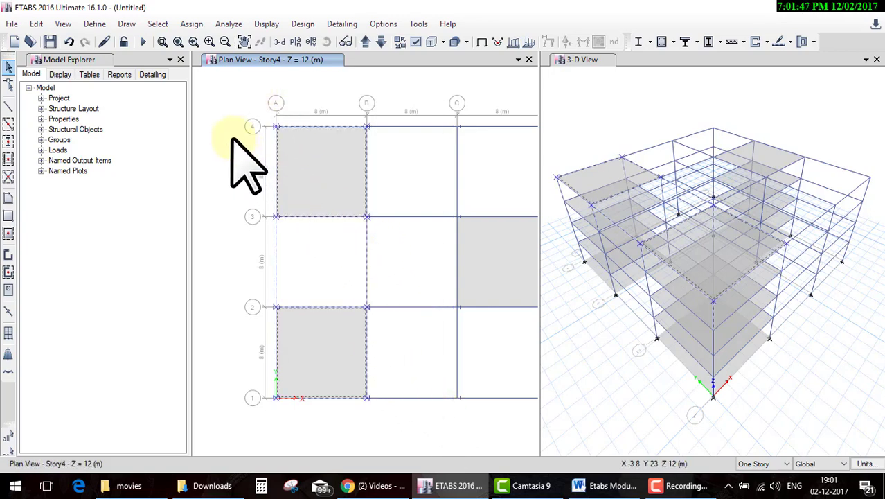
Pan to fit the full A–D by 1–4 grid, select members across grids A–C, rows 2–4, then clear
{"action": "scroll", "coordinate": [306, 158], "scroll_direction": "down", "scroll_amount": 2}
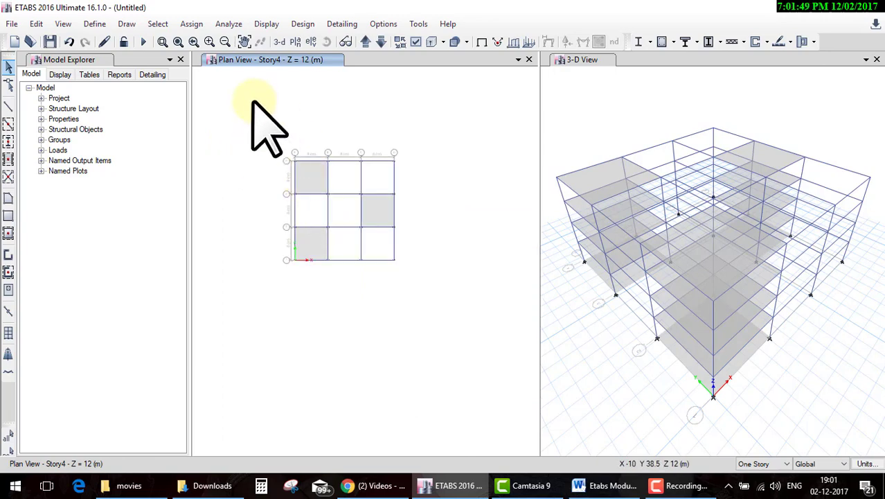
{"action": "scroll", "coordinate": [257, 109], "scroll_direction": "up", "scroll_amount": 2}
{"action": "middle_click_drag", "start_coordinate": [349, 270], "coordinate": [280, 163]}
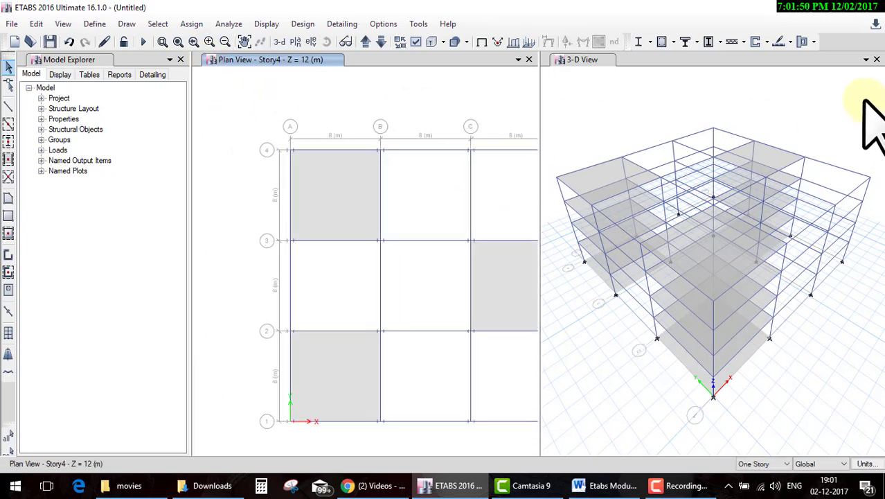
{"action": "middle_click_drag", "start_coordinate": [435, 192], "coordinate": [398, 201]}
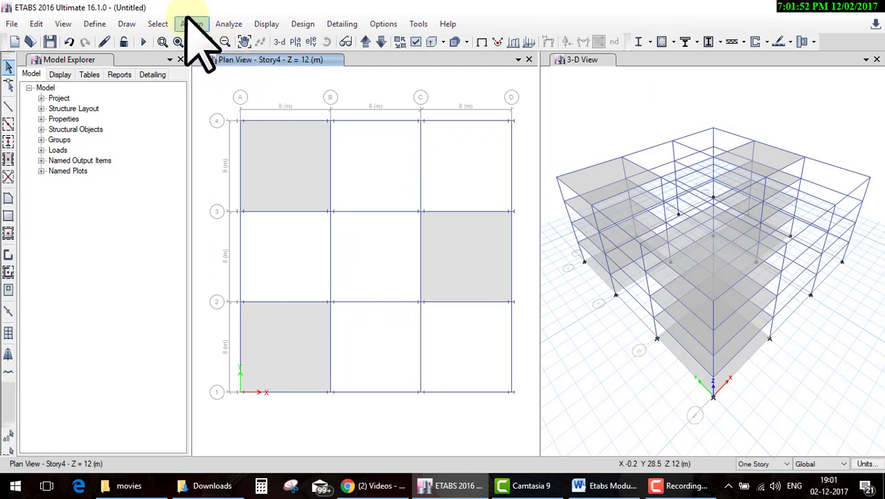
{"action": "left_click", "coordinate": [158, 24]}
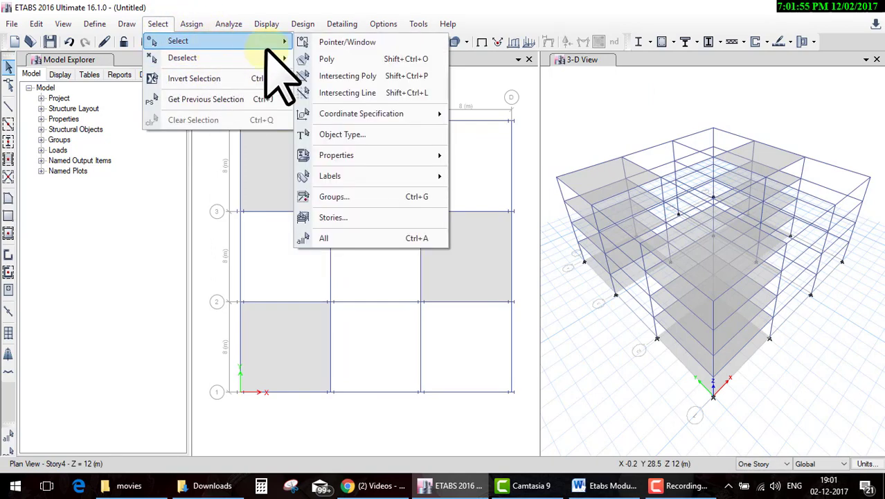
{"action": "mouse_move", "coordinate": [178, 41]}
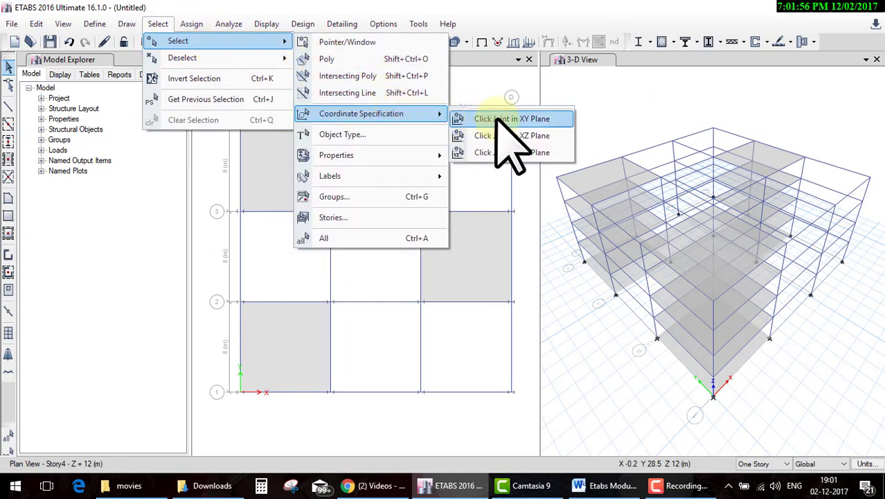
{"action": "left_click", "coordinate": [496, 119]}
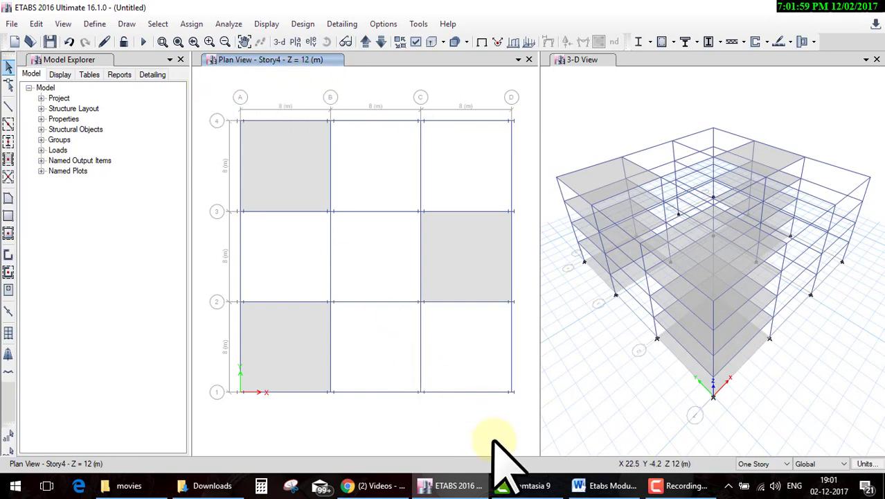
{"action": "left_click_drag", "start_coordinate": [225, 97], "coordinate": [424, 308]}
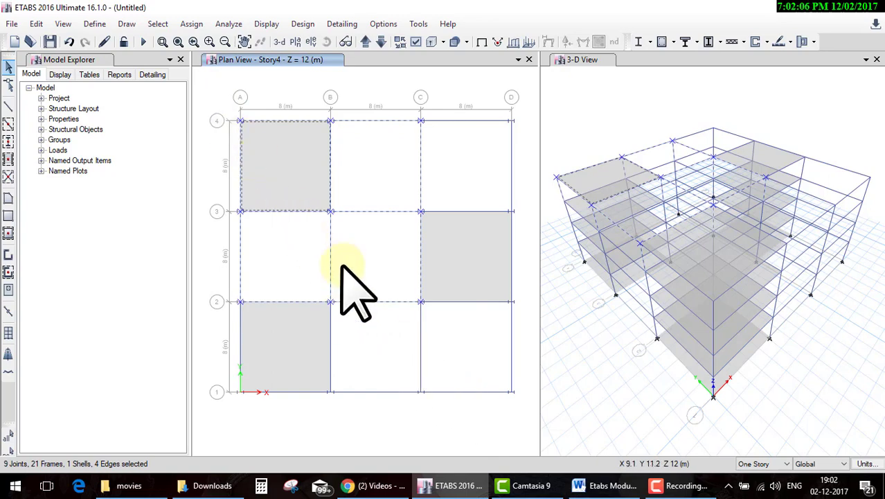
{"action": "key", "text": "ctrl+q"}
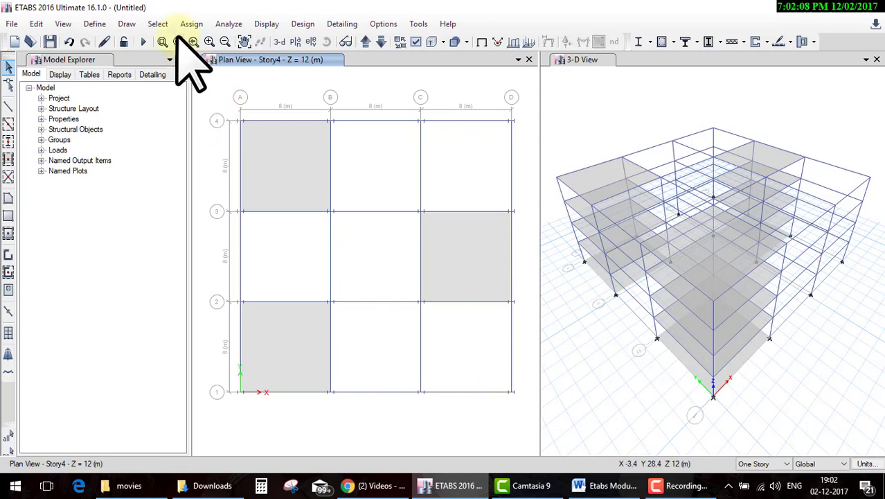
{"action": "left_click", "coordinate": [157, 24]}
{"action": "mouse_move", "coordinate": [178, 41]}
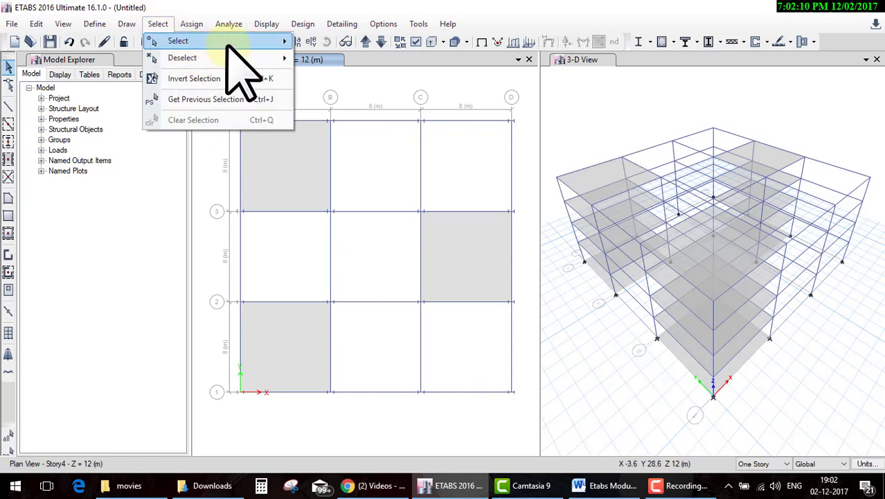
{"action": "mouse_move", "coordinate": [361, 114]}
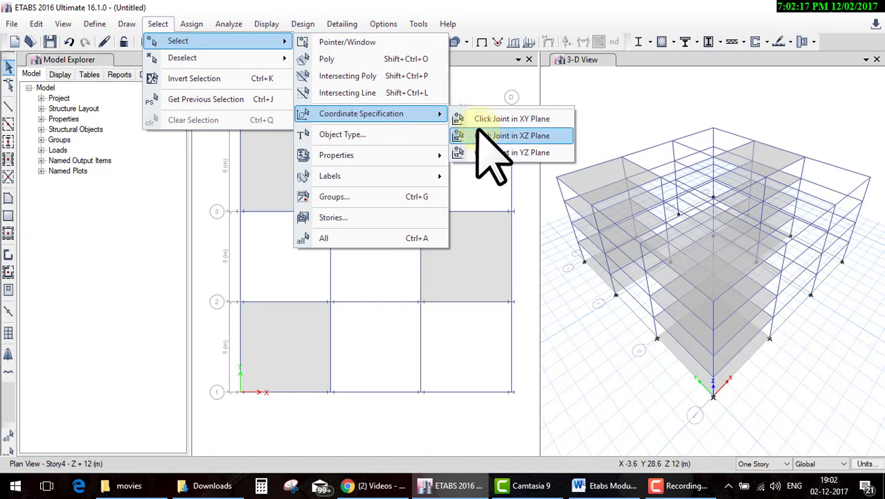
{"action": "left_click", "coordinate": [483, 136]}
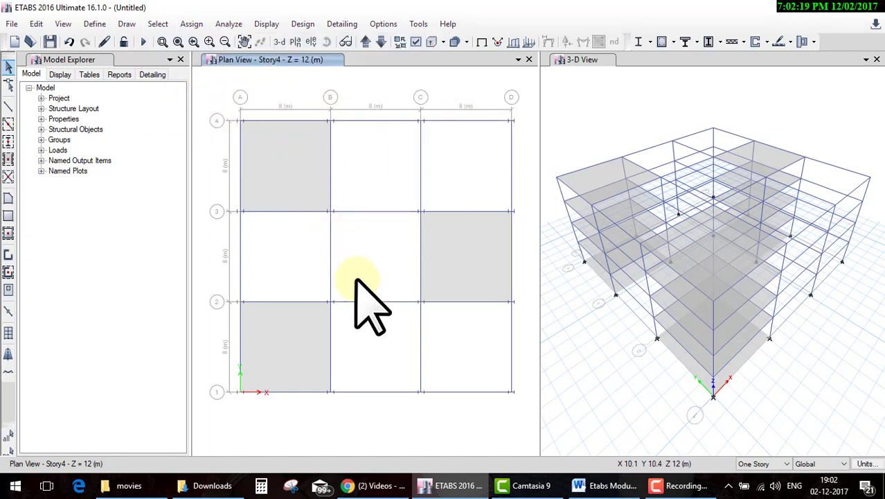
{"action": "left_click", "coordinate": [329, 142]}
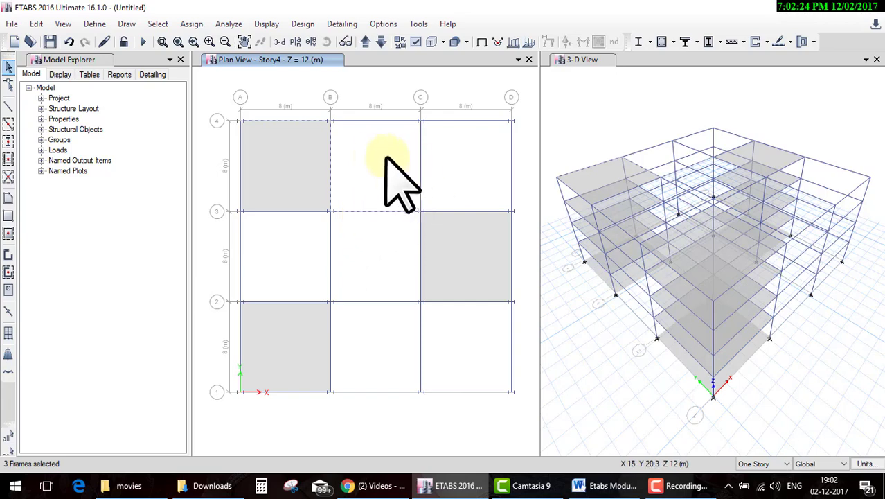
{"action": "key", "text": "ctrl+q"}
{"action": "left_click", "coordinate": [158, 25]}
{"action": "mouse_move", "coordinate": [178, 41]}
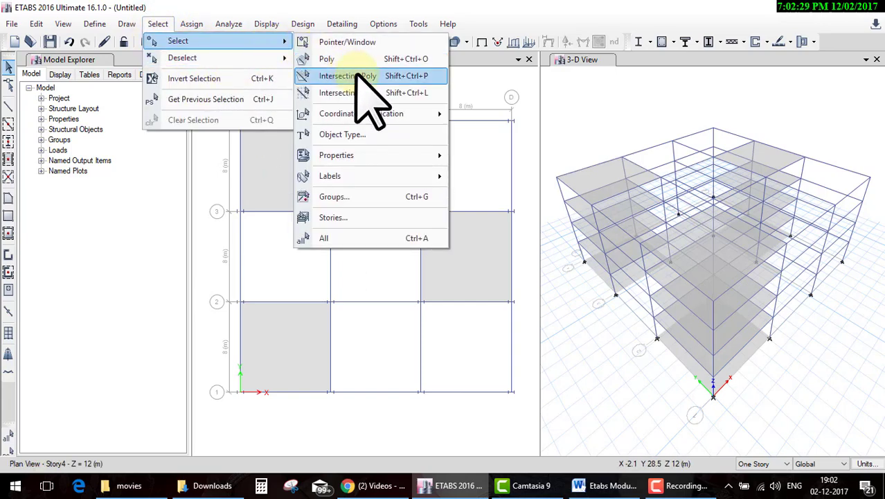
{"action": "mouse_move", "coordinate": [361, 114]}
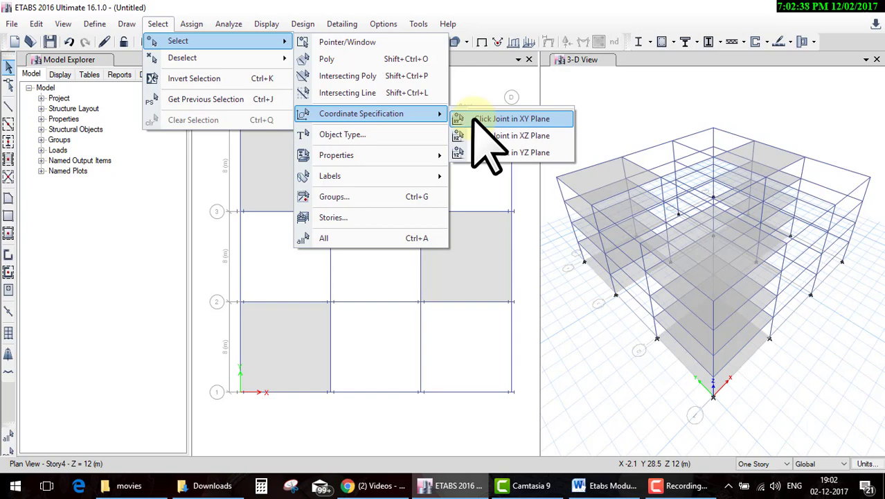
{"action": "left_click", "coordinate": [473, 117]}
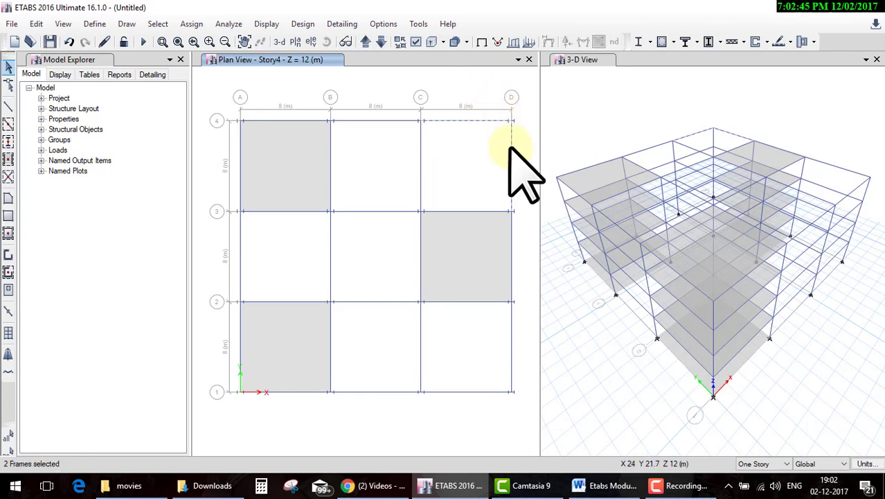
{"action": "left_click_drag", "start_coordinate": [474, 118], "coordinate": [528, 147]}
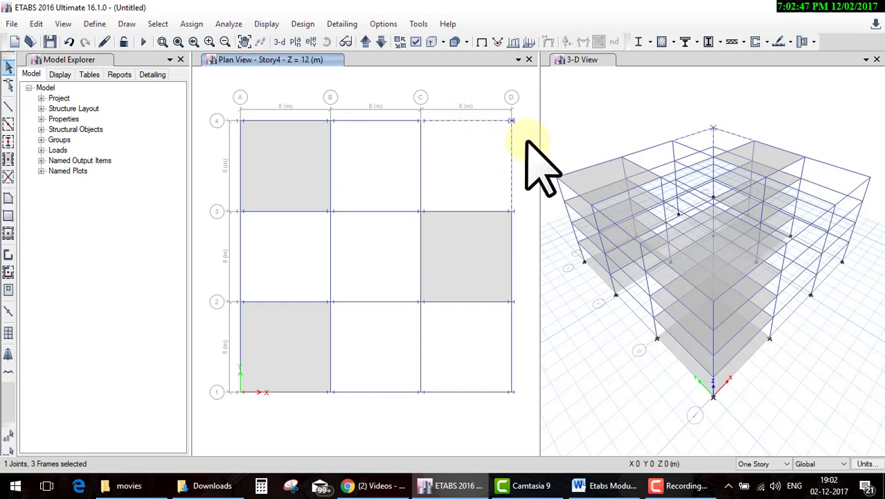
{"action": "key", "text": "ctrl+q"}
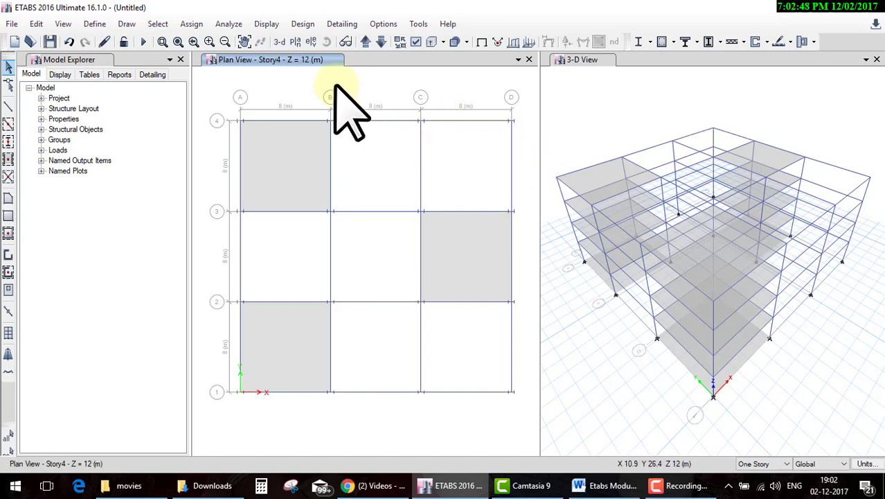
{"action": "left_click", "coordinate": [159, 24]}
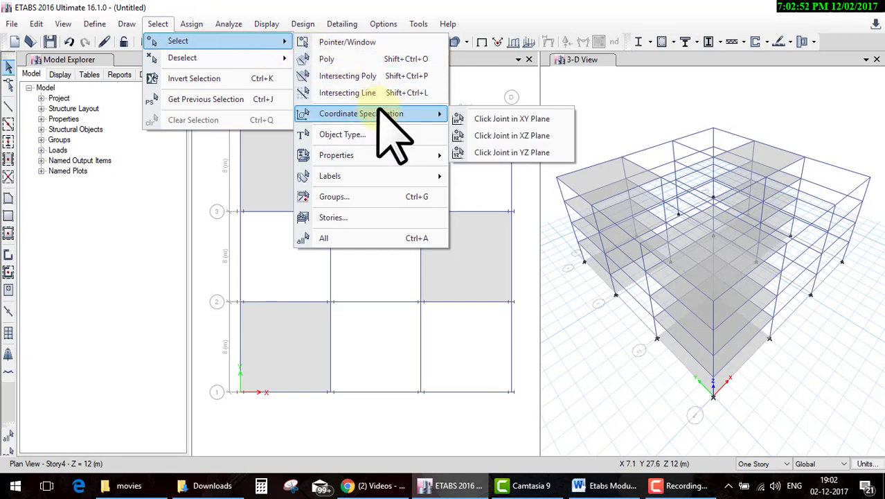
{"action": "left_click", "coordinate": [498, 153]}
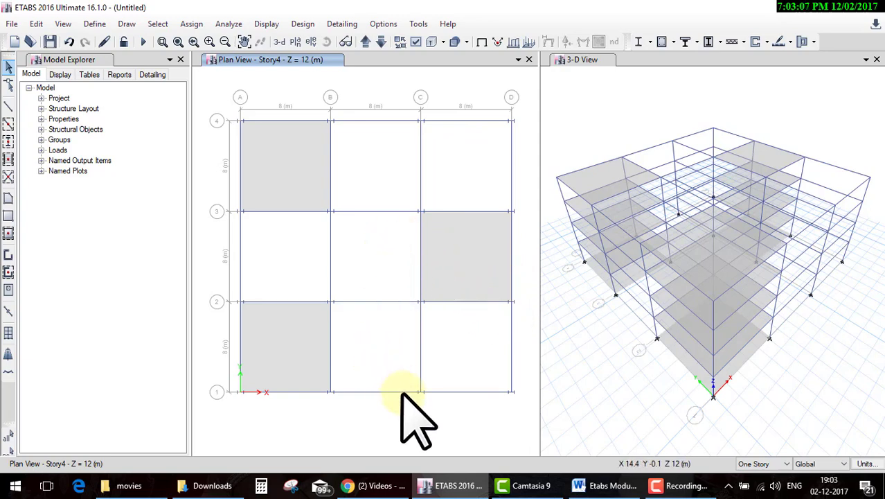
{"action": "left_click", "coordinate": [330, 345]}
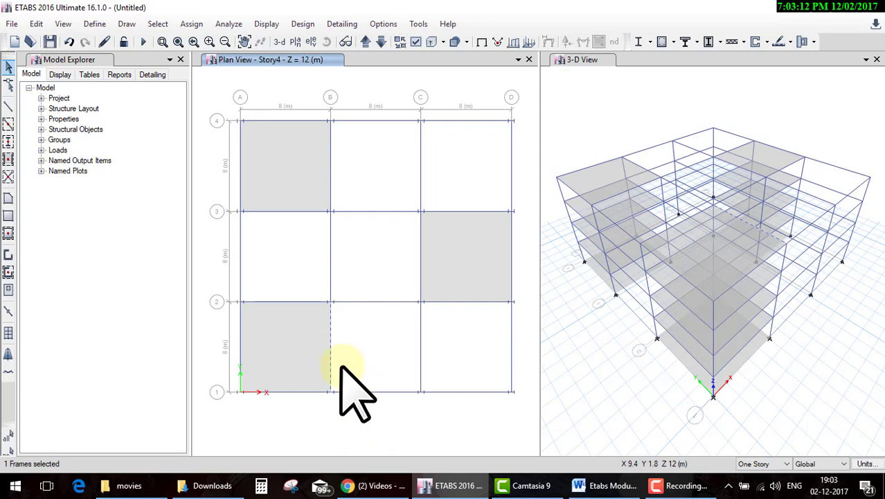
{"action": "left_click", "coordinate": [330, 350]}
{"action": "left_click", "coordinate": [158, 24]}
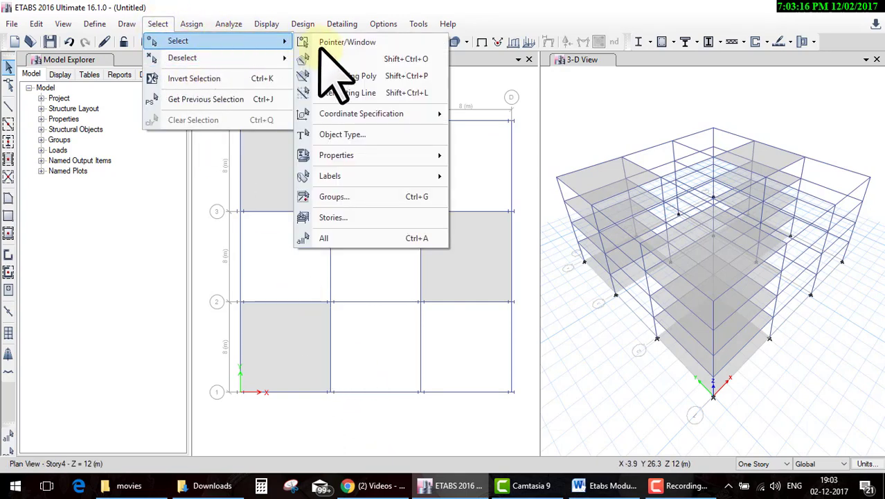
{"action": "left_click", "coordinate": [469, 154]}
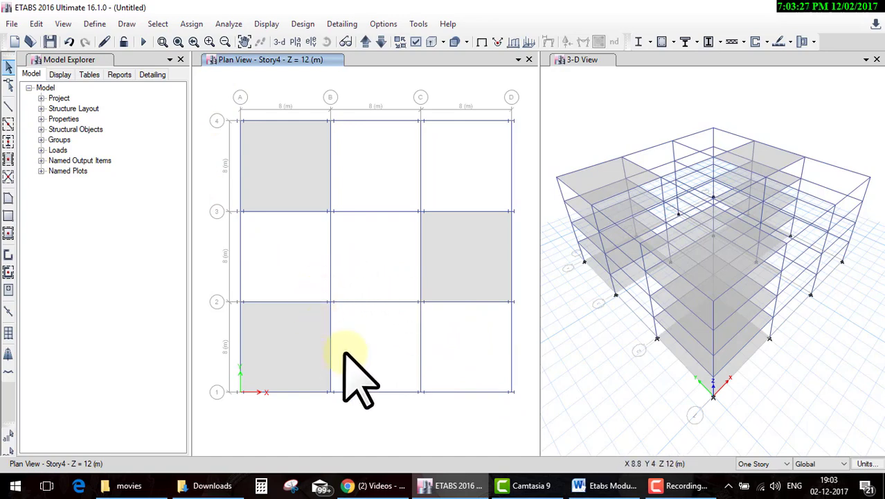
{"action": "left_click", "coordinate": [156, 23]}
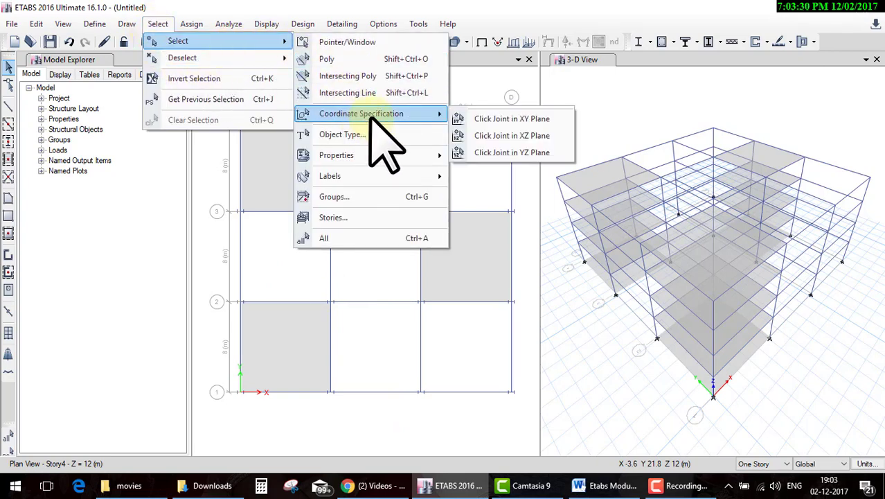
{"action": "left_click", "coordinate": [483, 119]}
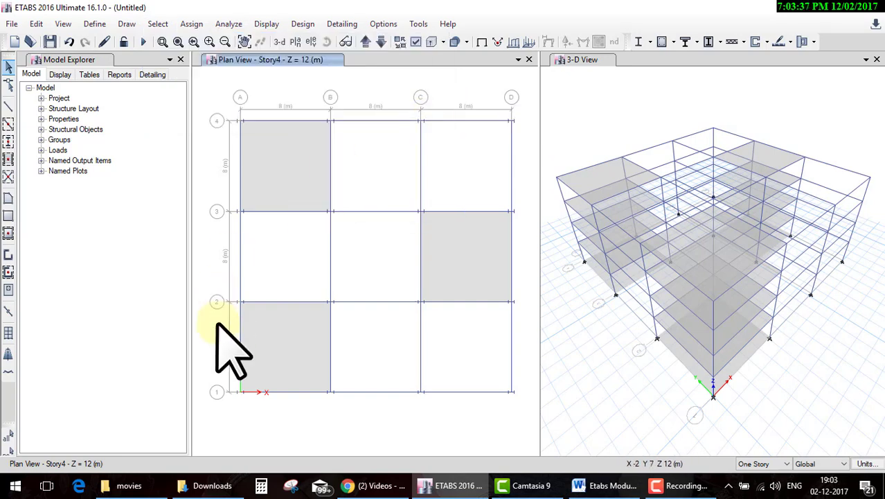
{"action": "left_click", "coordinate": [248, 393]}
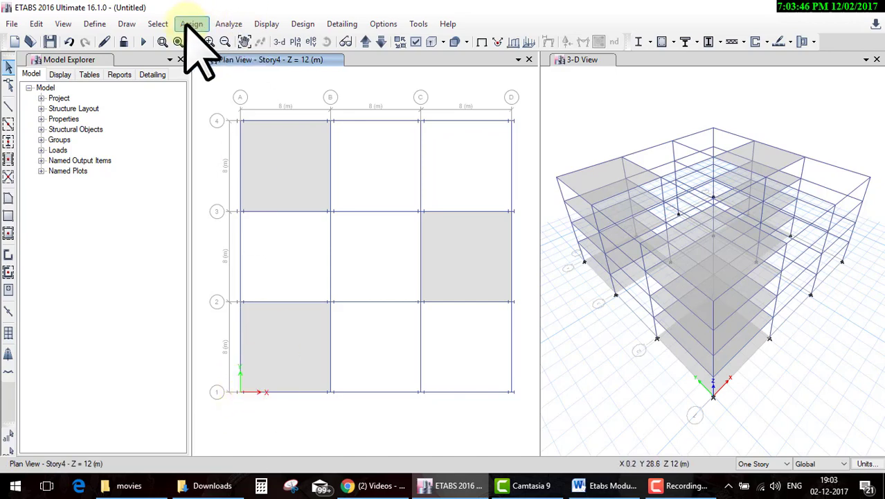
{"action": "left_click", "coordinate": [164, 28]}
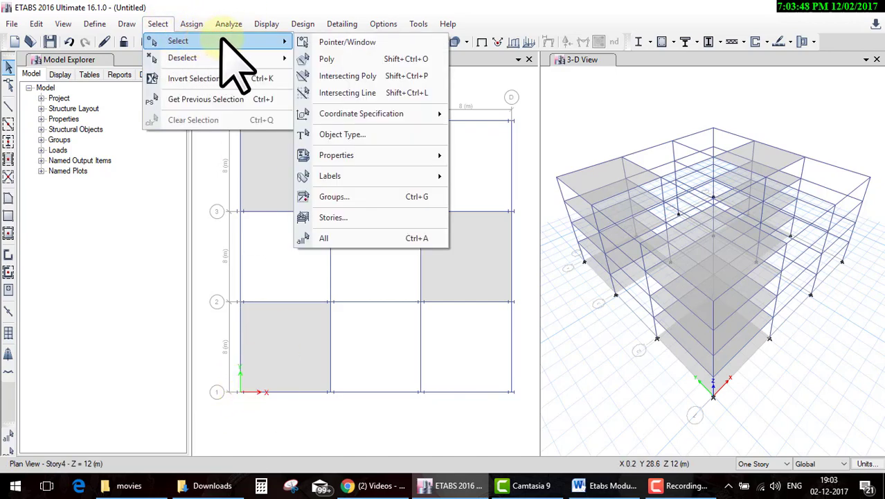
{"action": "mouse_move", "coordinate": [361, 114]}
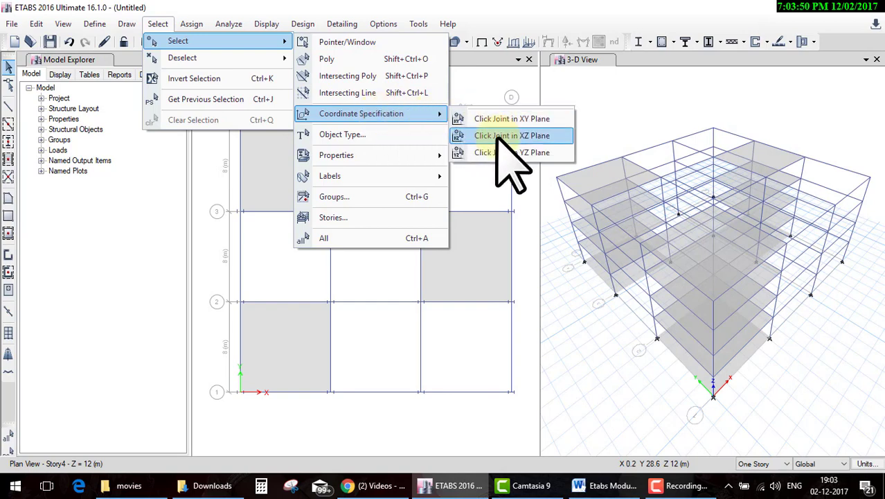
{"action": "left_click", "coordinate": [462, 147]}
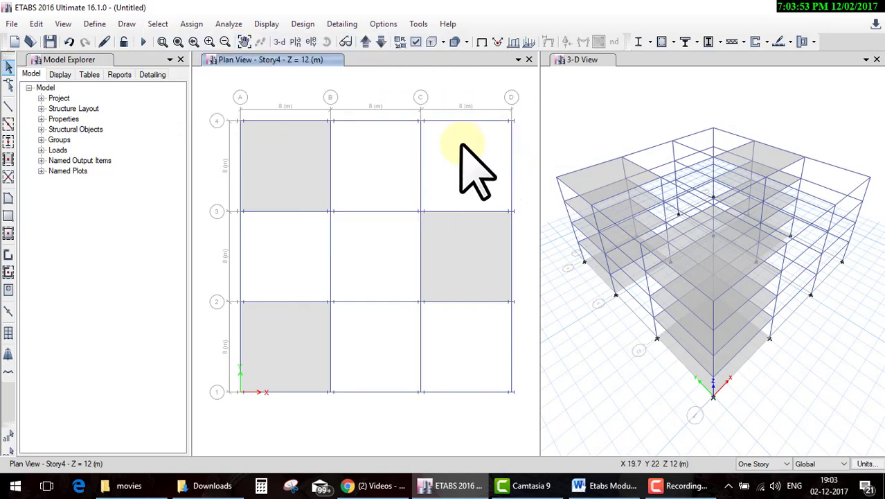
{"action": "right_click", "coordinate": [460, 143]}
{"action": "left_click", "coordinate": [448, 146]}
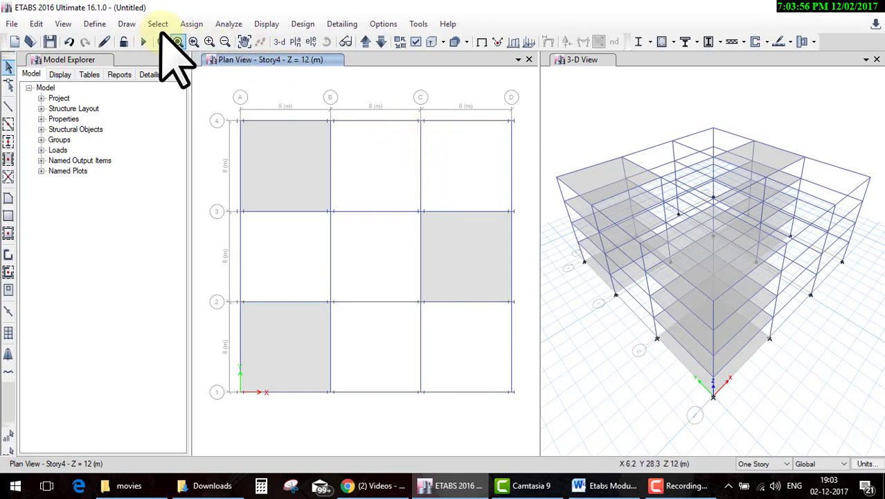
{"action": "left_click", "coordinate": [160, 25]}
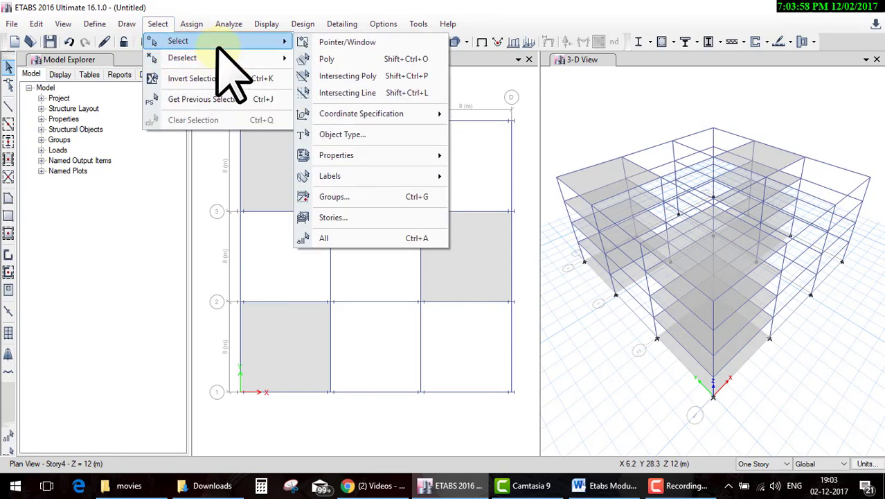
{"action": "mouse_move", "coordinate": [360, 114]}
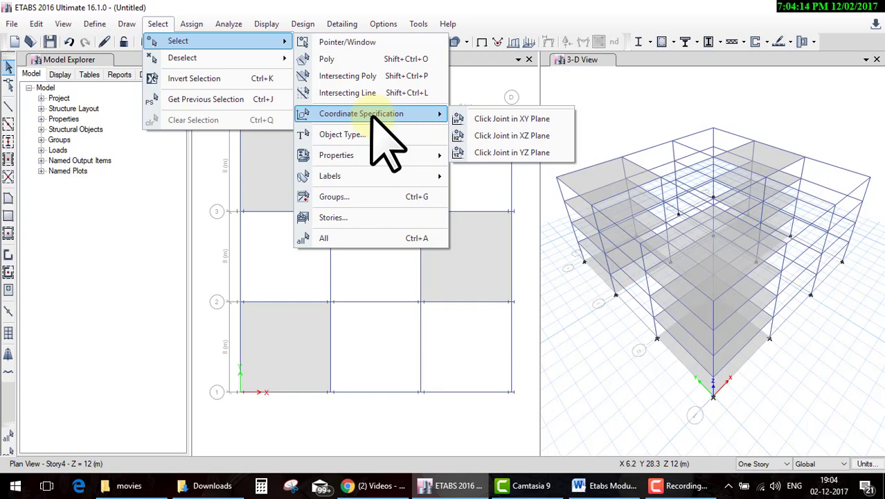
{"action": "left_click", "coordinate": [516, 119]}
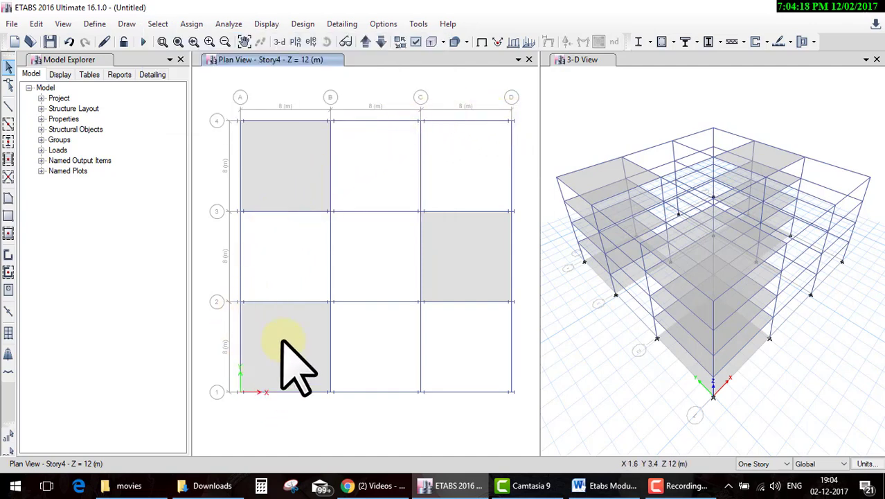
{"action": "left_click", "coordinate": [330, 302]}
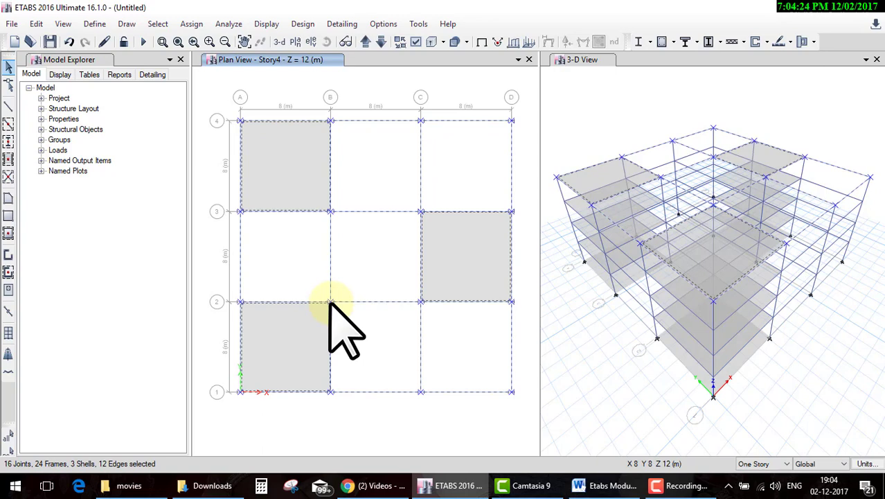
{"action": "left_click", "coordinate": [329, 302]}
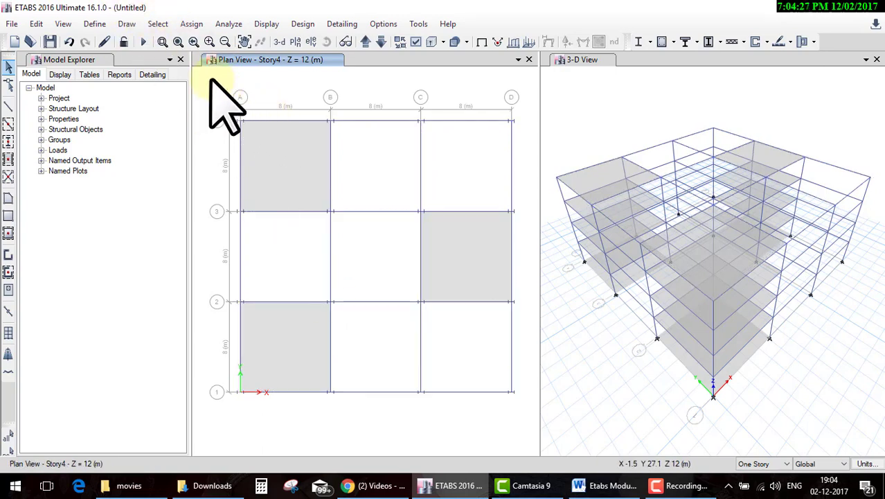
{"action": "left_click", "coordinate": [157, 23]}
{"action": "mouse_move", "coordinate": [178, 41]}
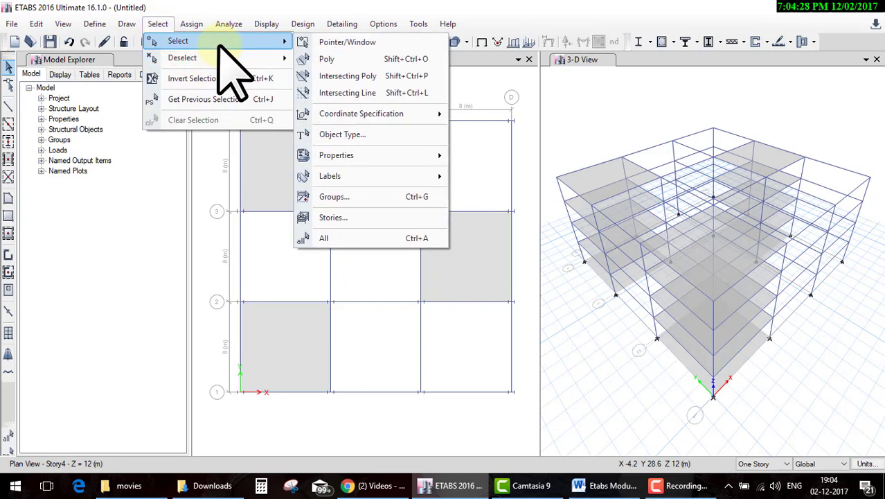
Select all objects in the XY plane through joint B3, then clear the selection
{"action": "left_click", "coordinate": [431, 114]}
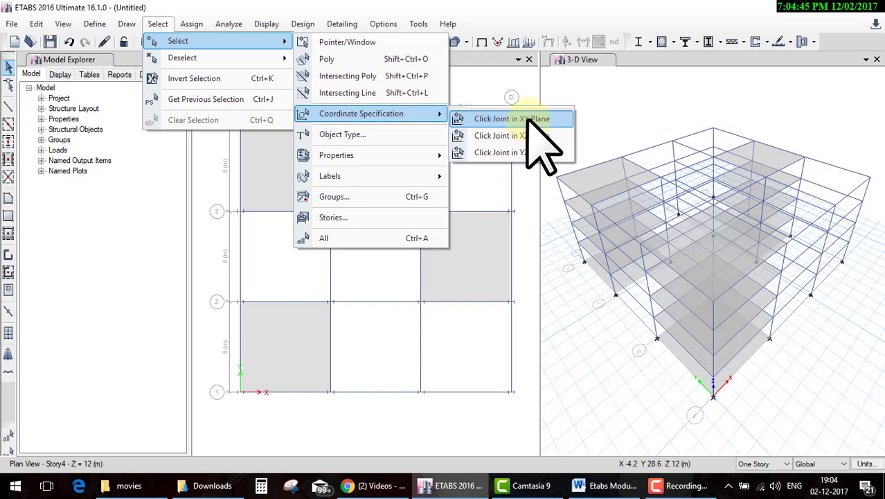
{"action": "left_click", "coordinate": [528, 119]}
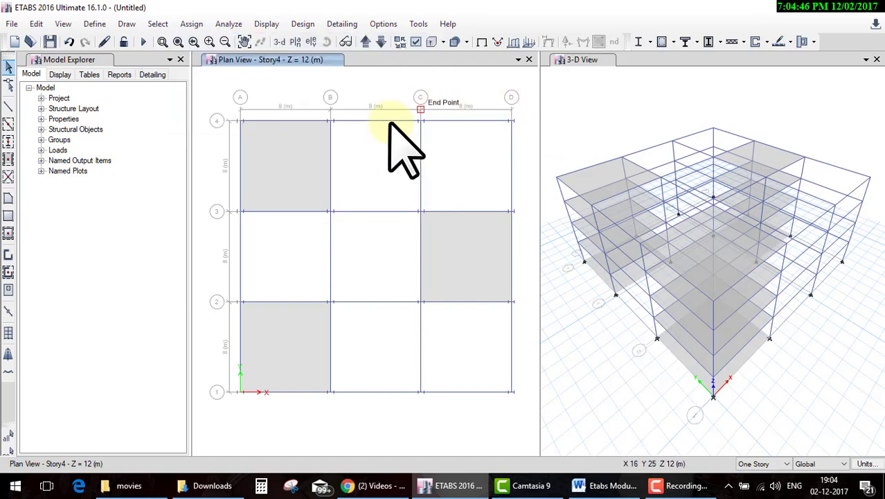
{"action": "left_click", "coordinate": [330, 212]}
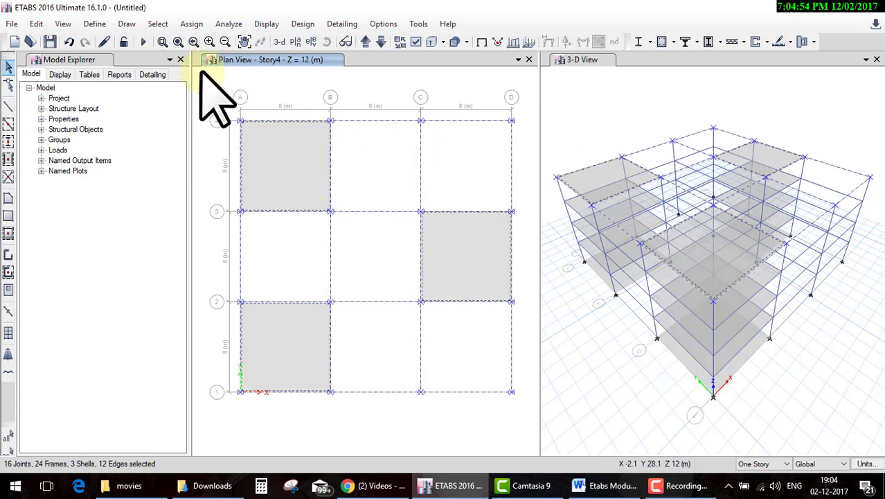
{"action": "key", "text": "ctrl+q"}
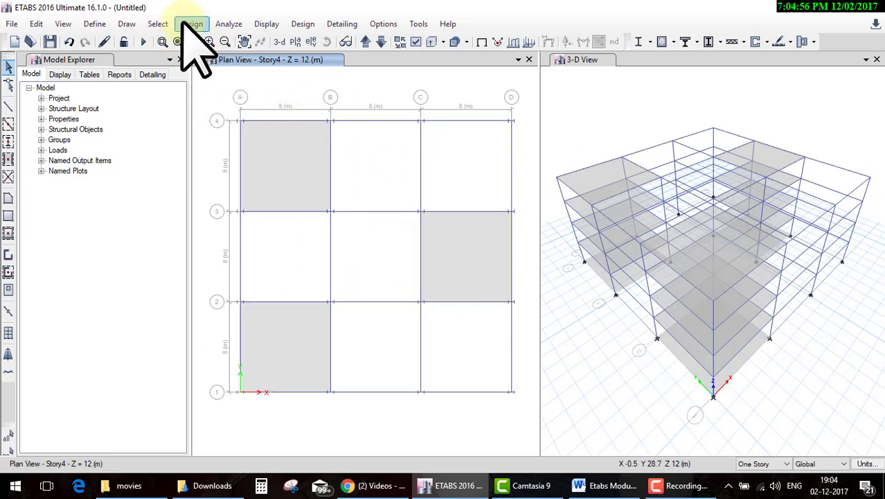
{"action": "left_click", "coordinate": [158, 24]}
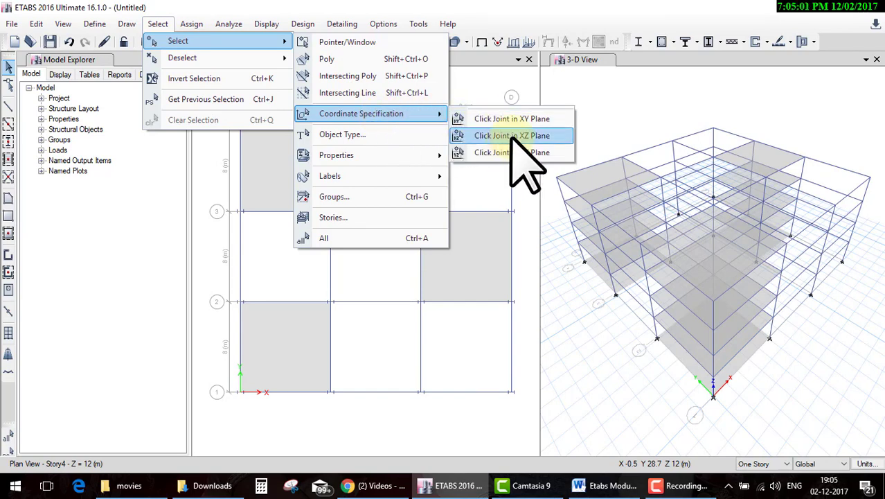
Select the XZ plane along grid line 3 by clicking joint B3, then clear it
{"action": "left_click", "coordinate": [511, 137]}
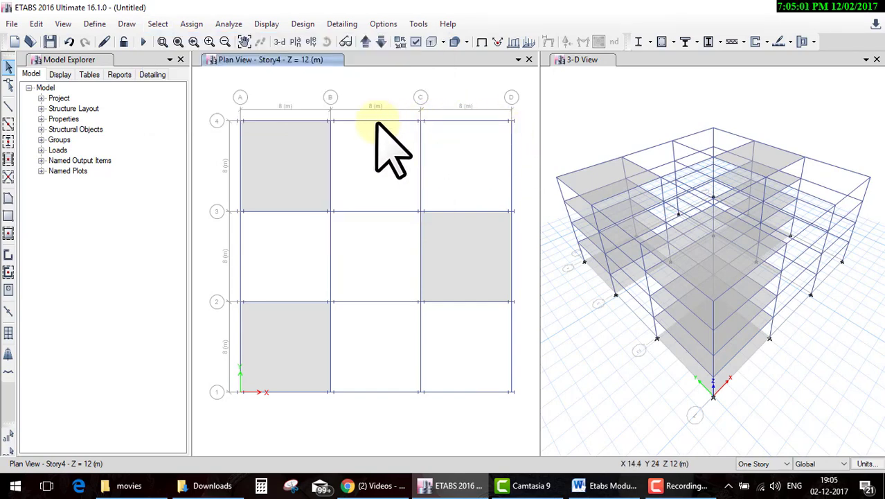
{"action": "left_click", "coordinate": [330, 210]}
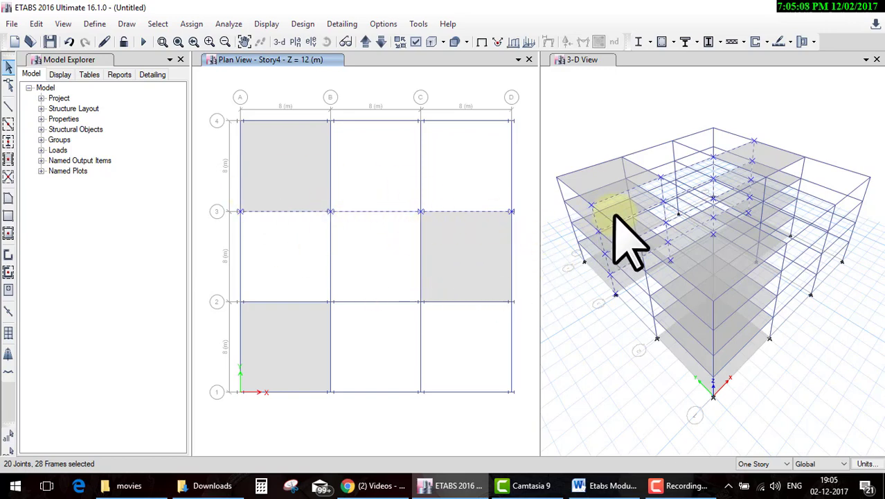
{"action": "left_click", "coordinate": [390, 162]}
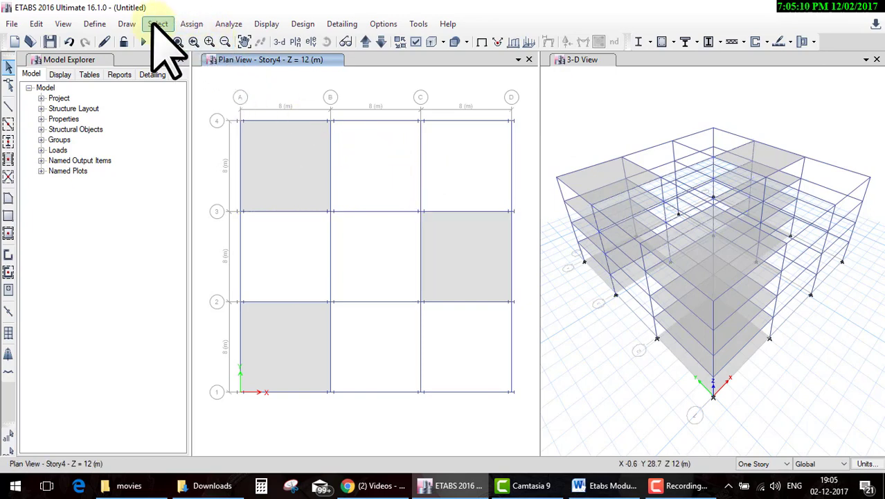
Select the YZ plane through a grid C joint, then clear the selection
{"action": "left_click", "coordinate": [158, 24]}
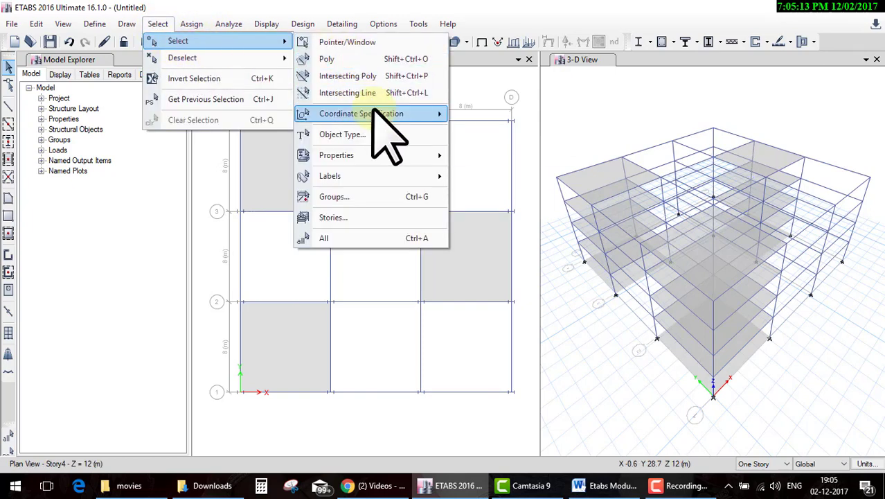
{"action": "mouse_move", "coordinate": [361, 114]}
{"action": "left_click", "coordinate": [500, 153]}
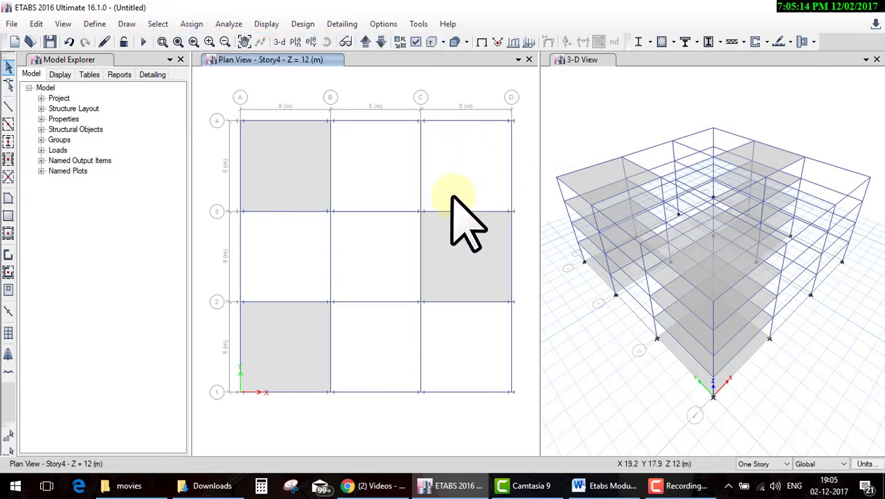
{"action": "left_click", "coordinate": [420, 211]}
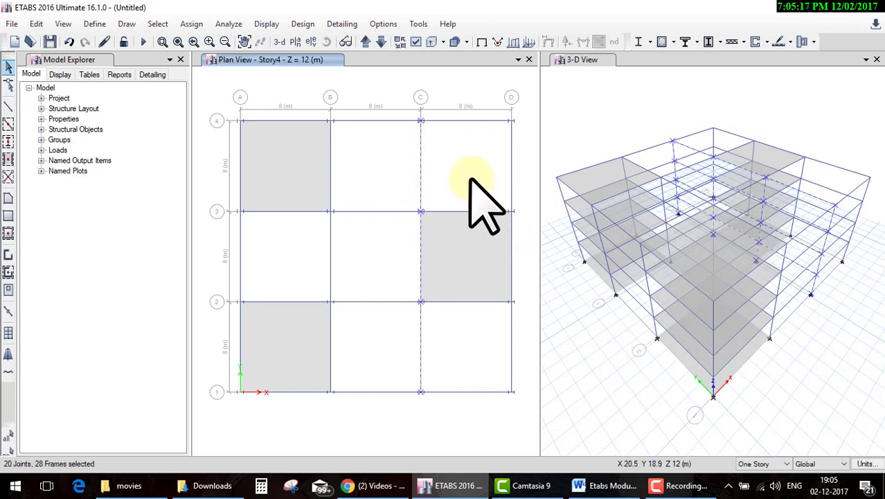
{"action": "key", "text": "ctrl+q"}
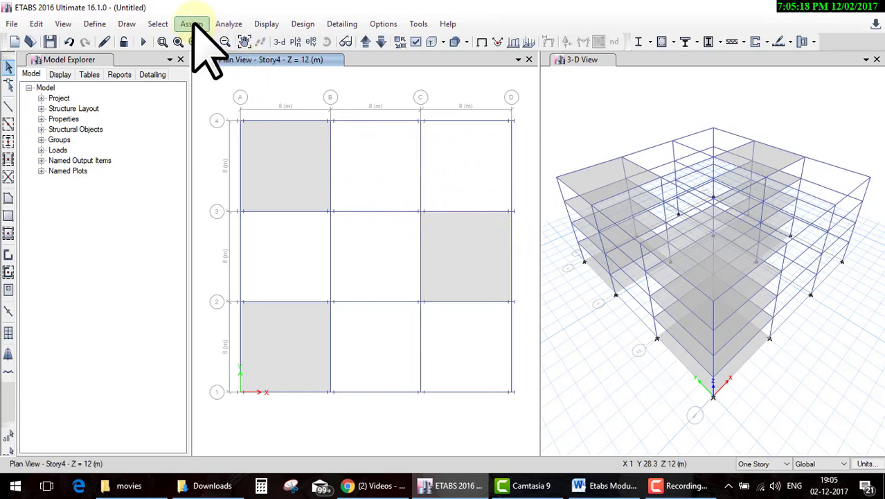
Open the Select by Object Type chooser and browse through its object types
{"action": "left_click", "coordinate": [157, 23]}
{"action": "mouse_move", "coordinate": [178, 40]}
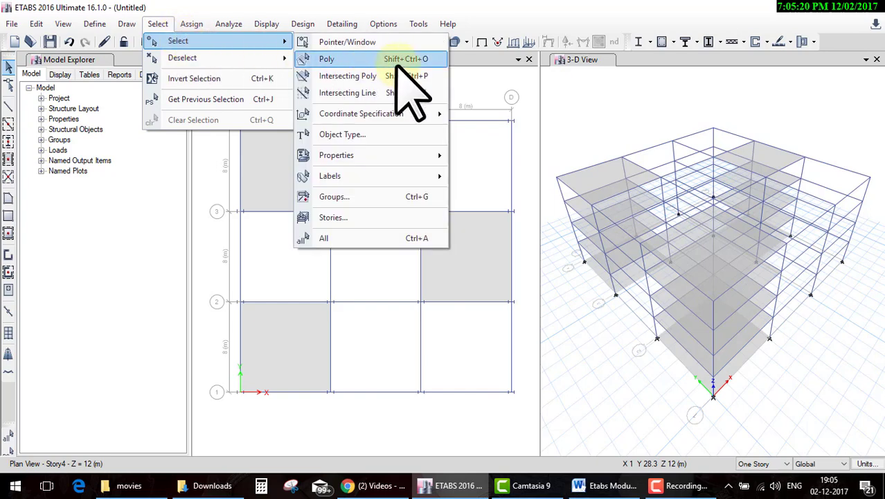
{"action": "left_click", "coordinate": [378, 138]}
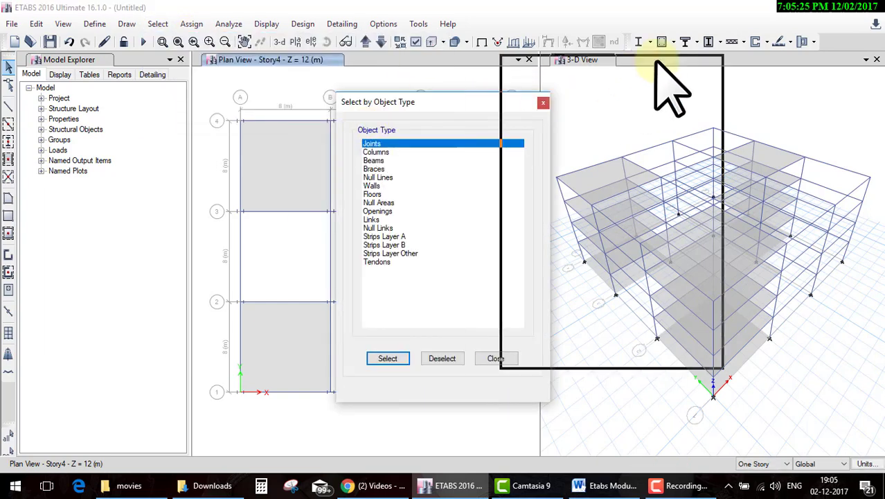
{"action": "left_click_drag", "start_coordinate": [487, 99], "coordinate": [655, 61]}
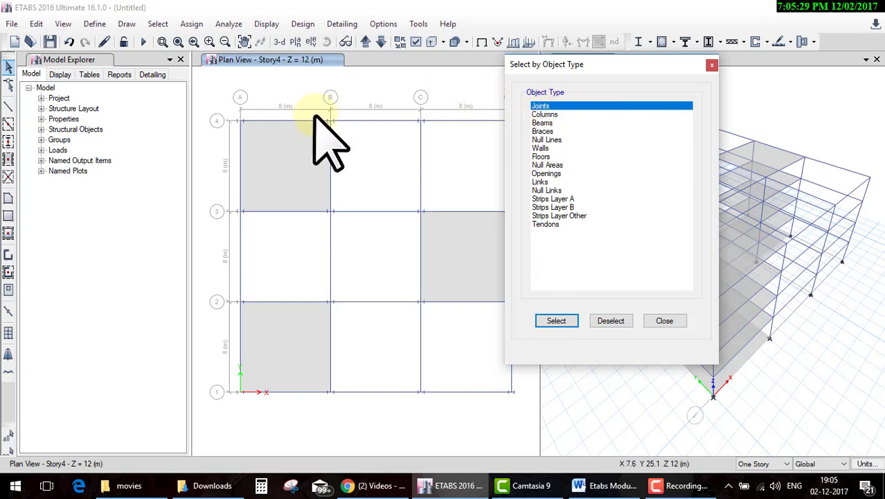
{"action": "left_click", "coordinate": [558, 115]}
{"action": "left_click", "coordinate": [554, 124]}
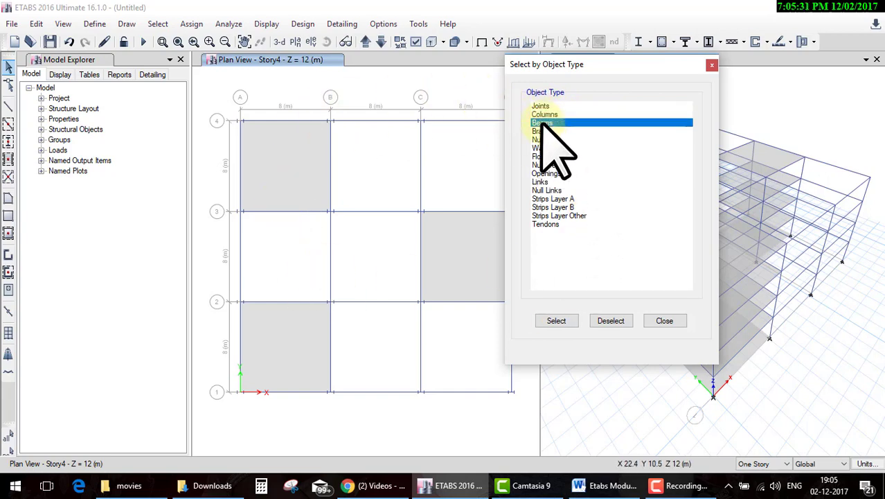
{"action": "left_click", "coordinate": [552, 132]}
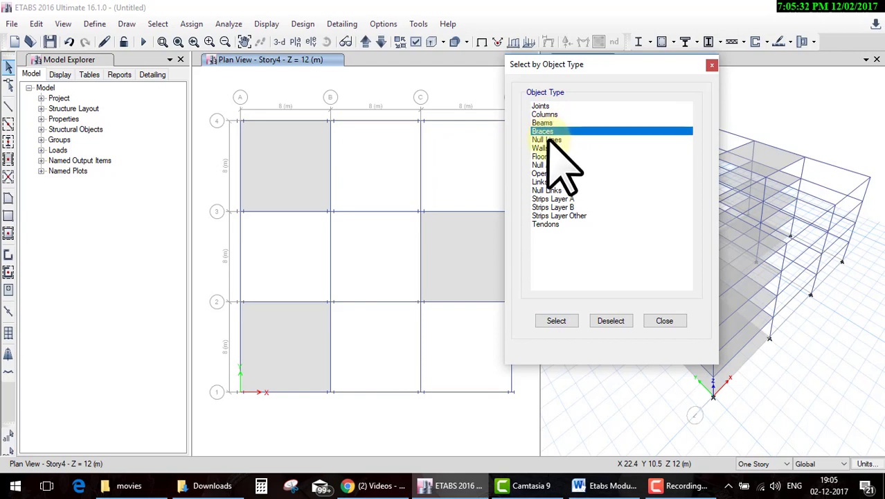
{"action": "left_click", "coordinate": [549, 140]}
{"action": "left_click", "coordinate": [548, 148]}
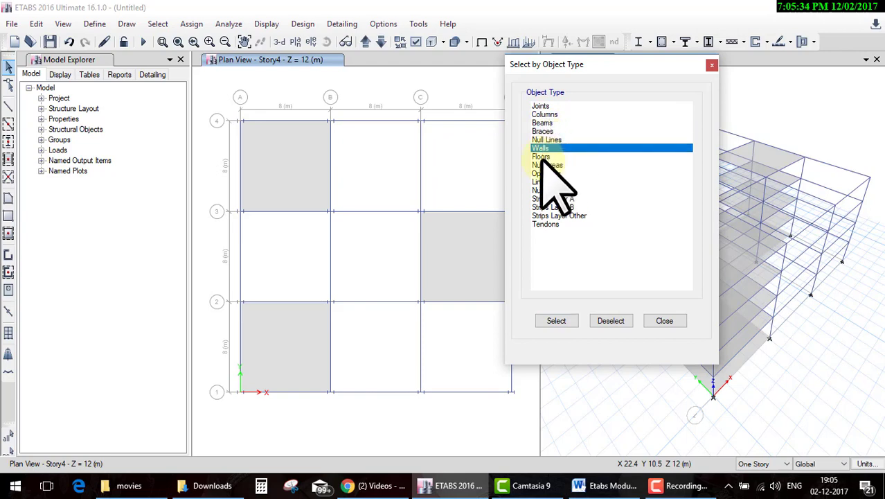
{"action": "left_click", "coordinate": [545, 157]}
{"action": "left_click", "coordinate": [550, 165]}
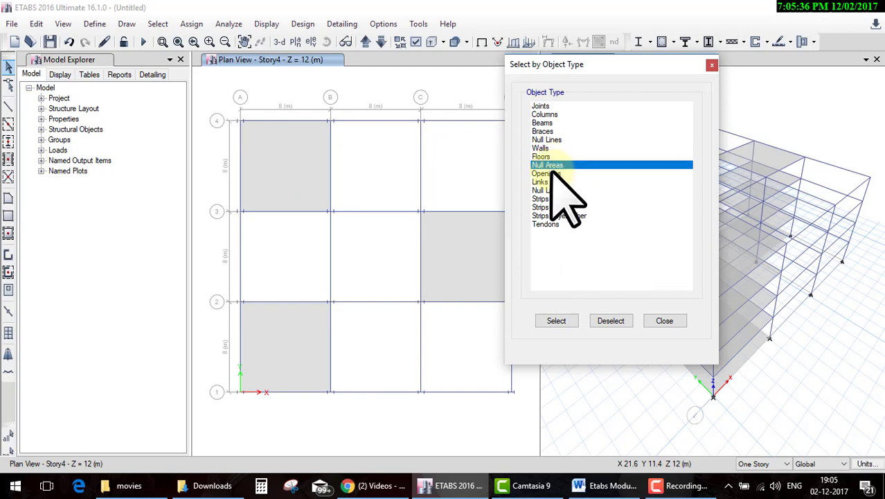
{"action": "left_click", "coordinate": [550, 174]}
{"action": "left_click", "coordinate": [548, 182]}
{"action": "left_click", "coordinate": [548, 189]}
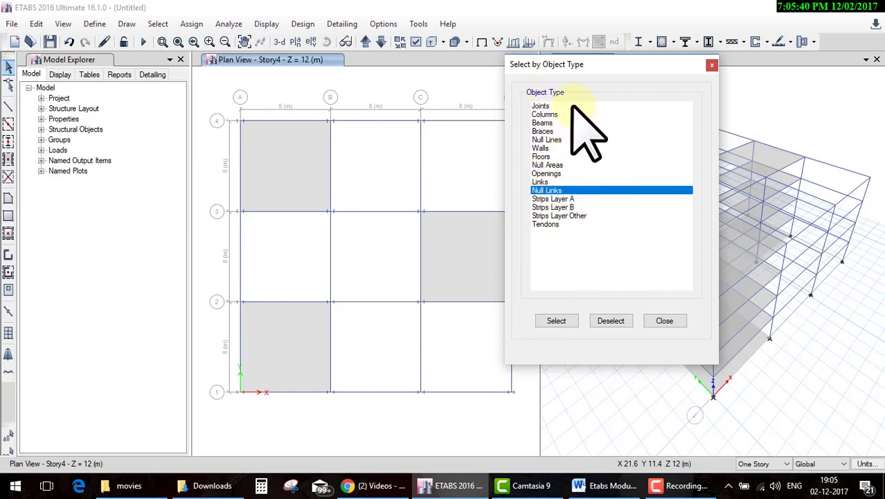
Select all 15 floor shells via Floors, then clear the selection and close the chooser
{"action": "left_click", "coordinate": [545, 156]}
{"action": "left_click", "coordinate": [557, 320]}
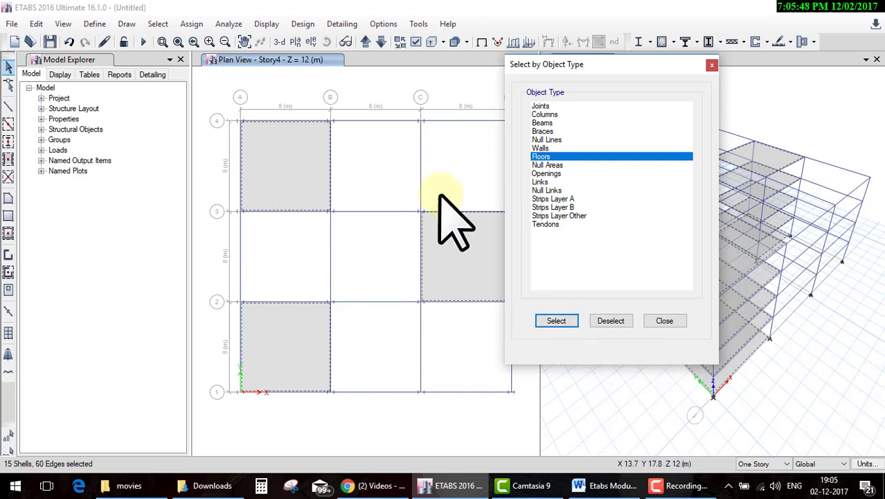
{"action": "key", "text": "Escape"}
{"action": "left_click", "coordinate": [353, 170]}
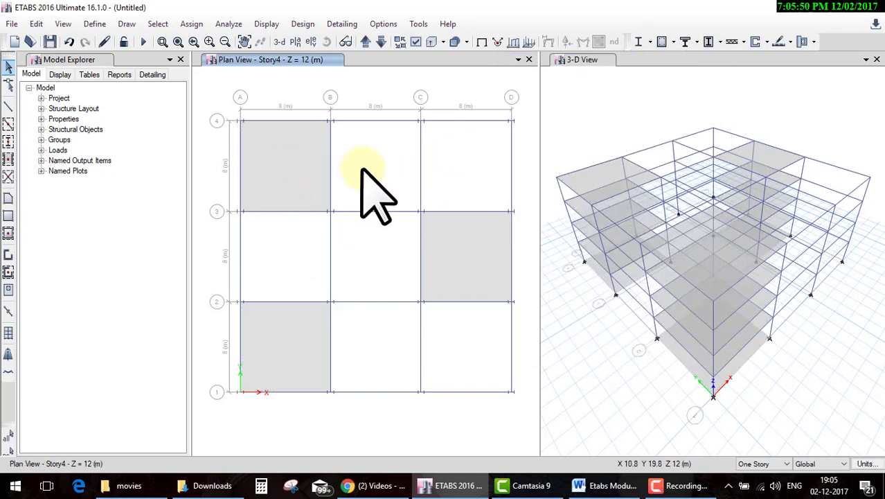
{"action": "left_click", "coordinate": [158, 23]}
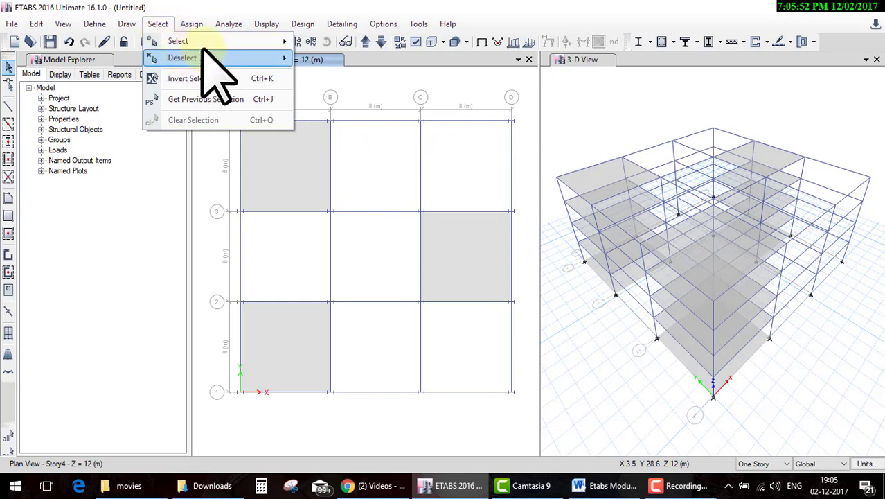
{"action": "mouse_move", "coordinate": [178, 40]}
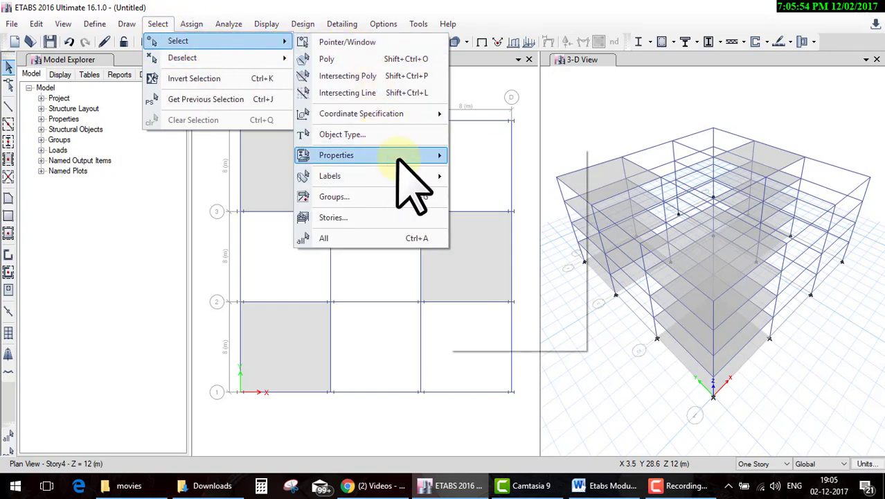
{"action": "mouse_move", "coordinate": [336, 155]}
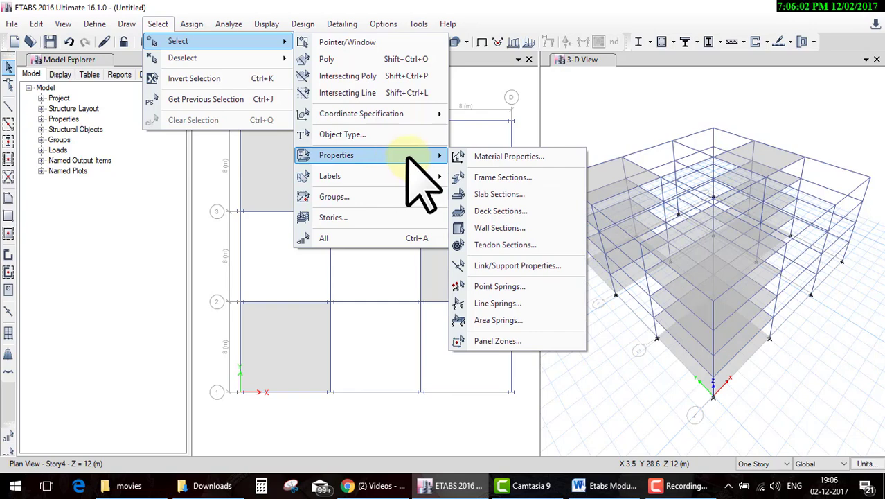
Select all objects of material 4000Psi, picking the 15 floor shells, and close the chooser
{"action": "left_click", "coordinate": [485, 157]}
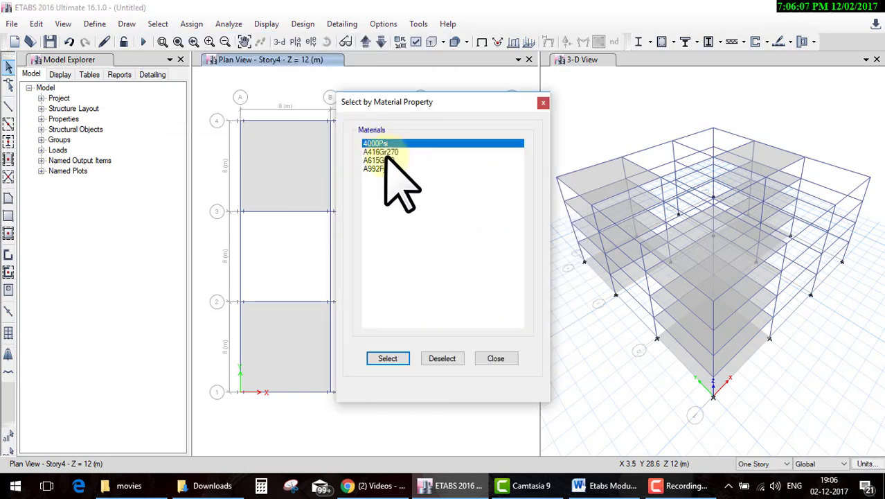
{"action": "left_click", "coordinate": [388, 358]}
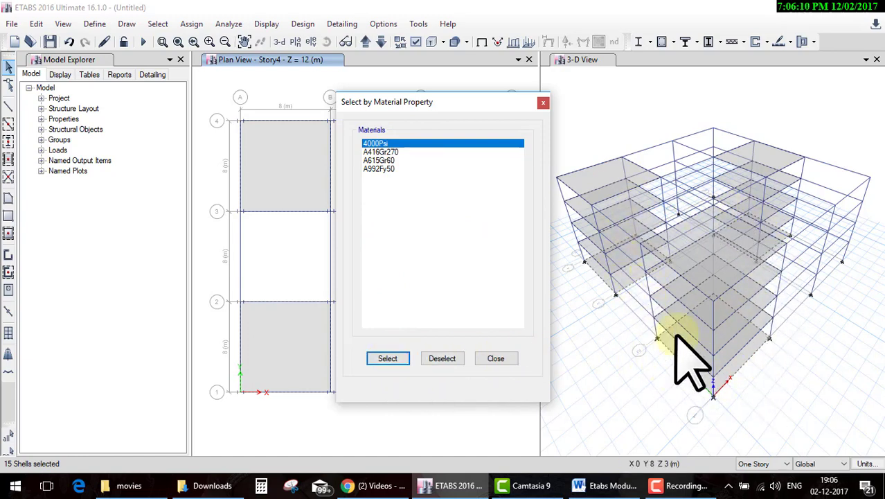
{"action": "left_click", "coordinate": [496, 357]}
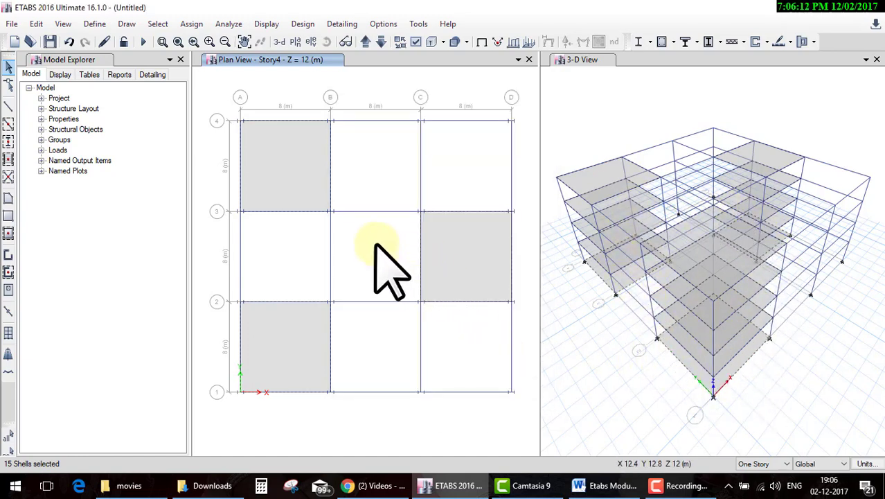
Clear the selection, select all shells using slab section Slab1, then close the chooser
{"action": "key", "text": "ctrl+q"}
{"action": "left_click", "coordinate": [158, 24]}
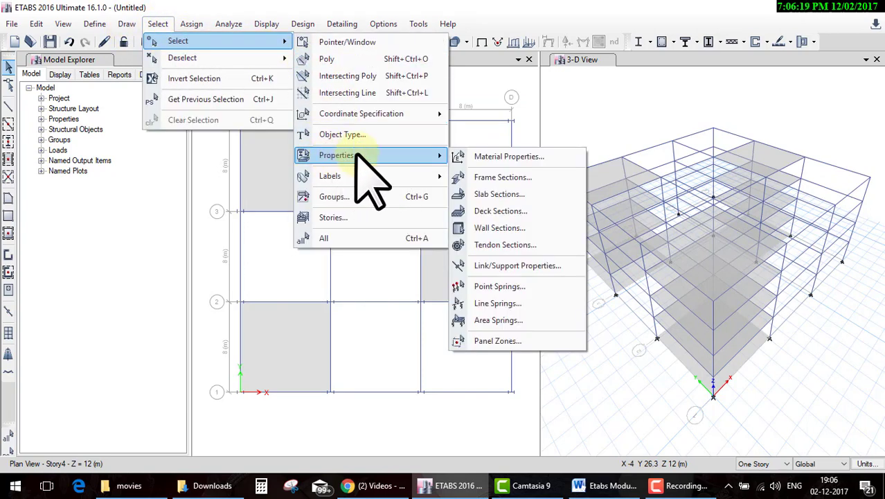
{"action": "left_click", "coordinate": [524, 194]}
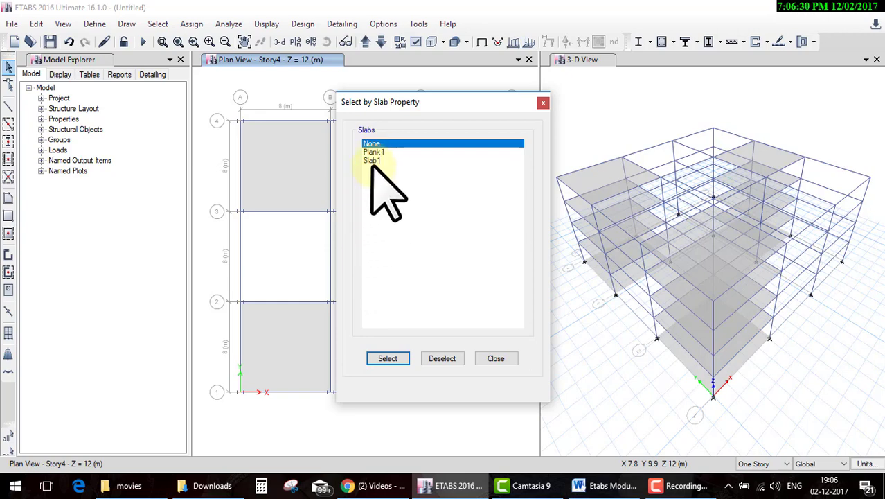
{"action": "left_click", "coordinate": [372, 160]}
{"action": "left_click", "coordinate": [388, 358]}
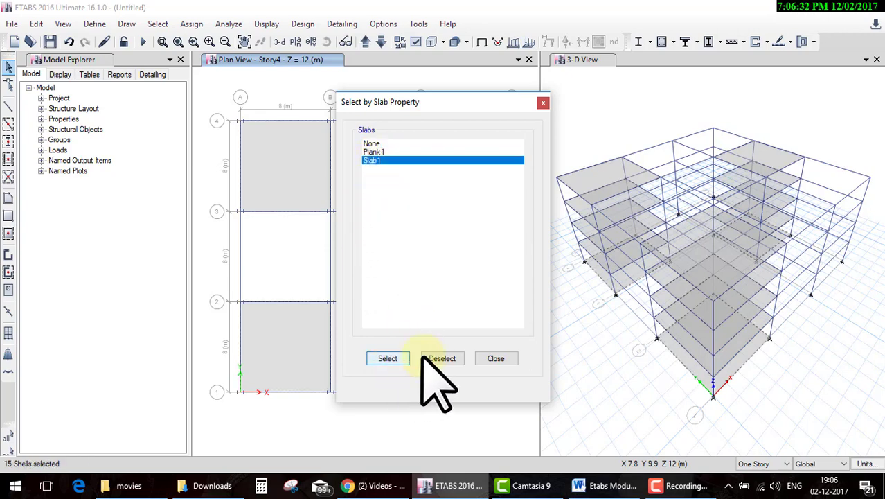
{"action": "left_click", "coordinate": [509, 356]}
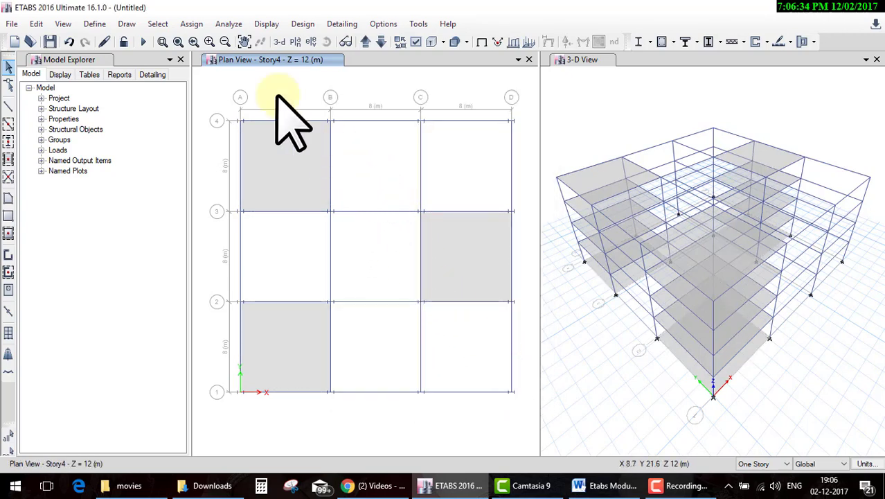
Select the 4 frames labelled B9 across the stories and close the frame-label chooser
{"action": "left_click", "coordinate": [158, 24]}
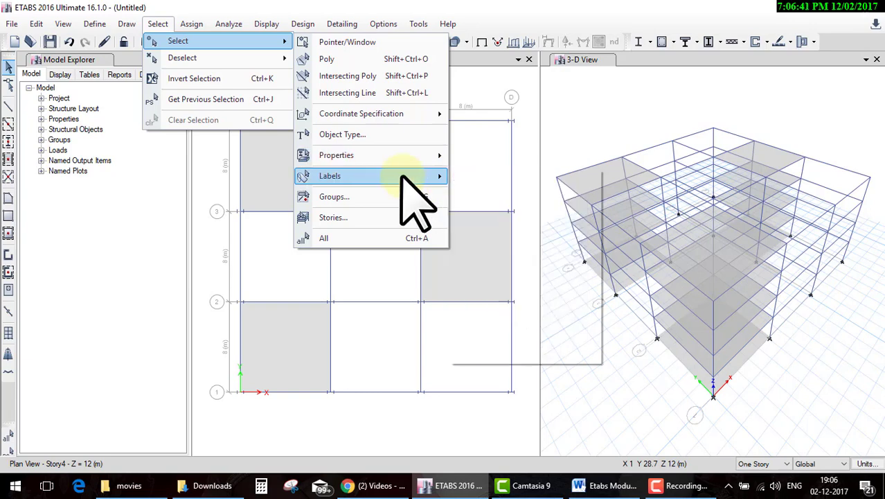
{"action": "mouse_move", "coordinate": [330, 176]}
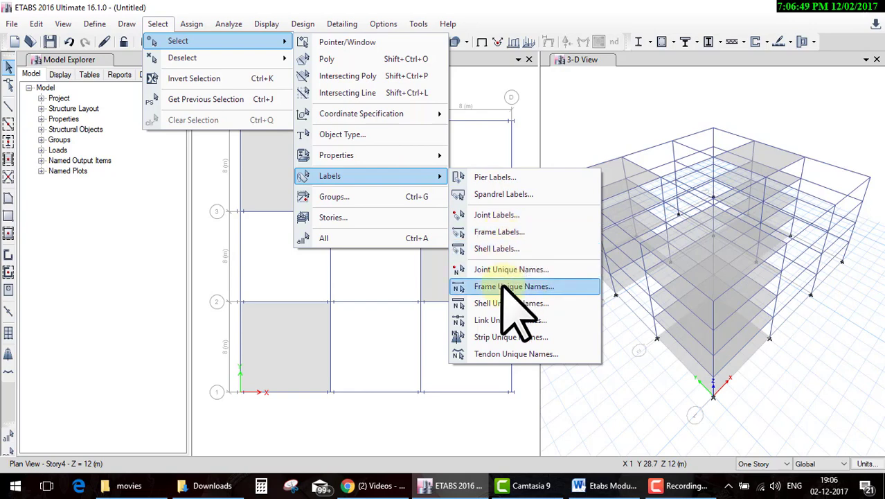
{"action": "left_click", "coordinate": [509, 231]}
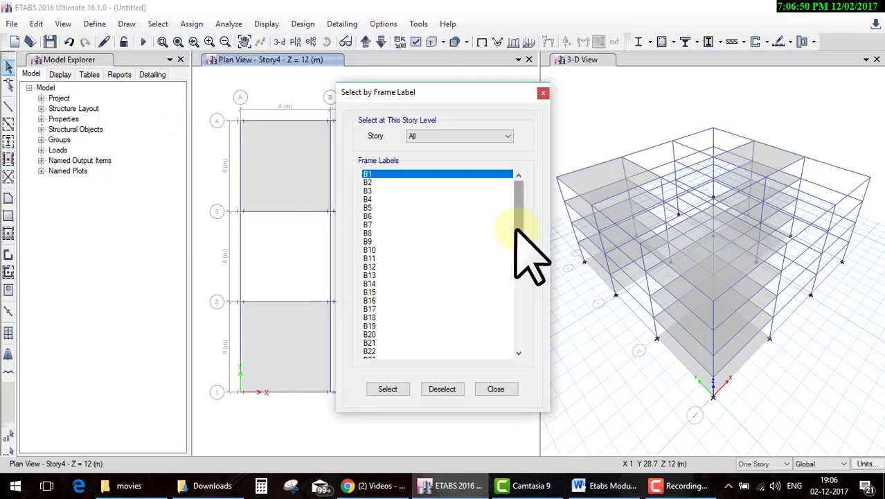
{"action": "left_click", "coordinate": [369, 239]}
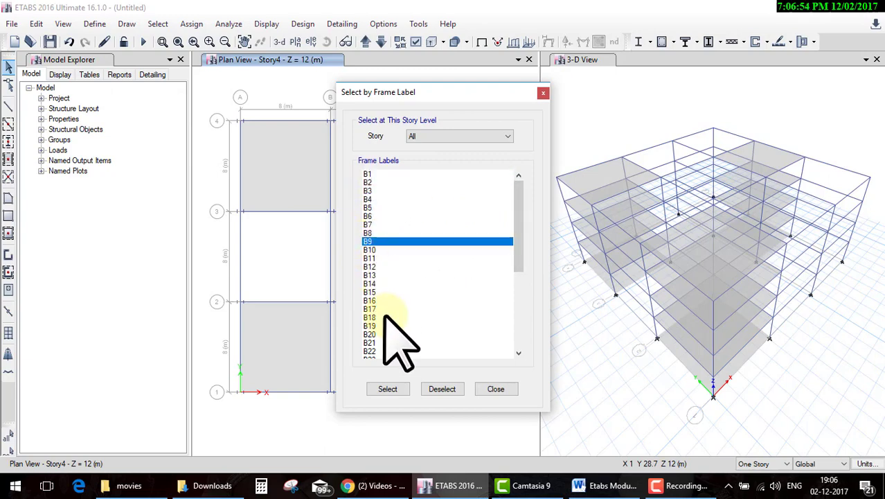
{"action": "left_click", "coordinate": [388, 389]}
{"action": "left_click", "coordinate": [496, 388]}
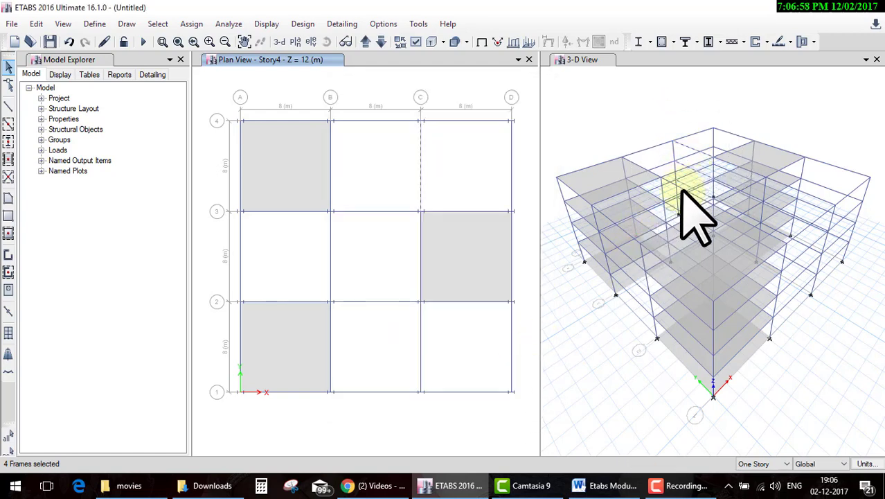
{"action": "left_click", "coordinate": [158, 23]}
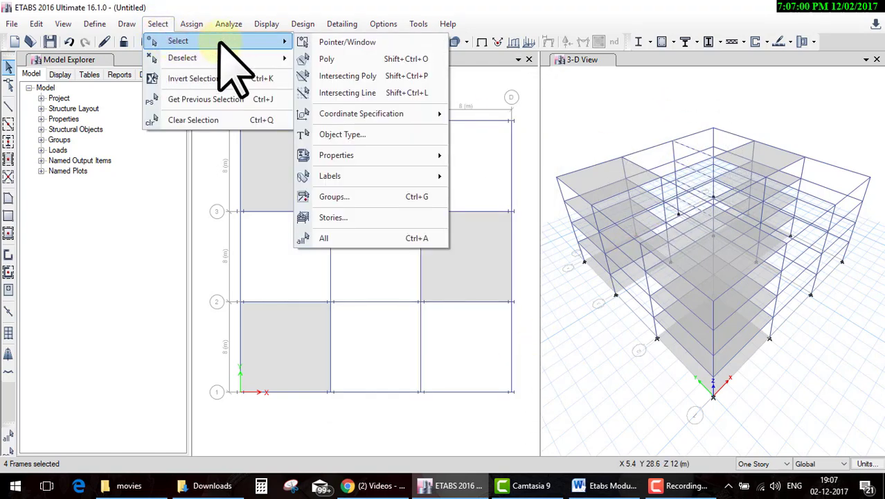
{"action": "left_click", "coordinate": [364, 198]}
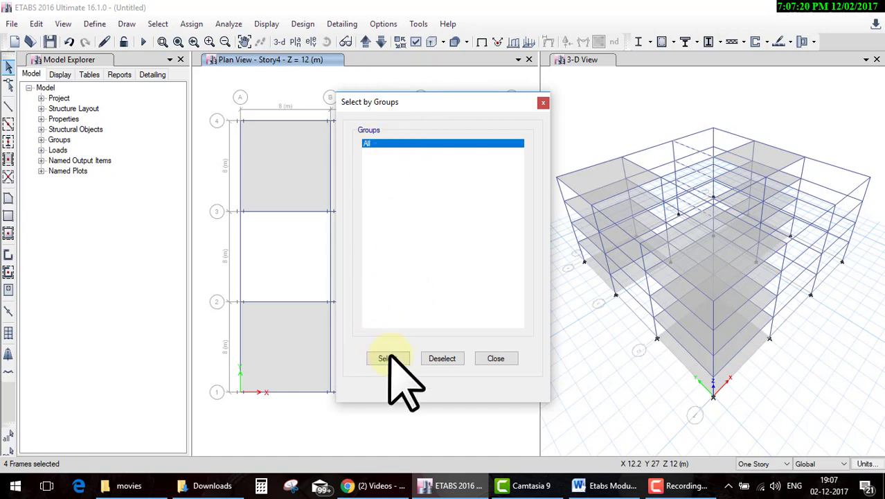
{"action": "left_click", "coordinate": [488, 359]}
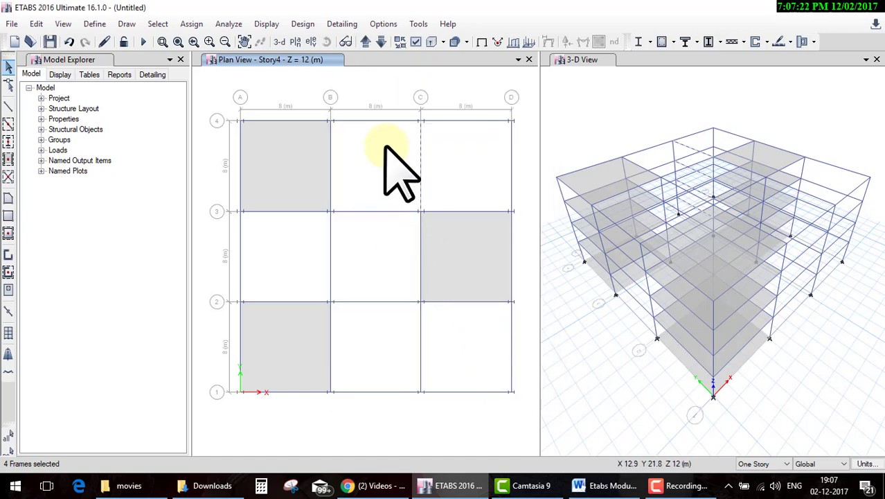
{"action": "left_click", "coordinate": [158, 23]}
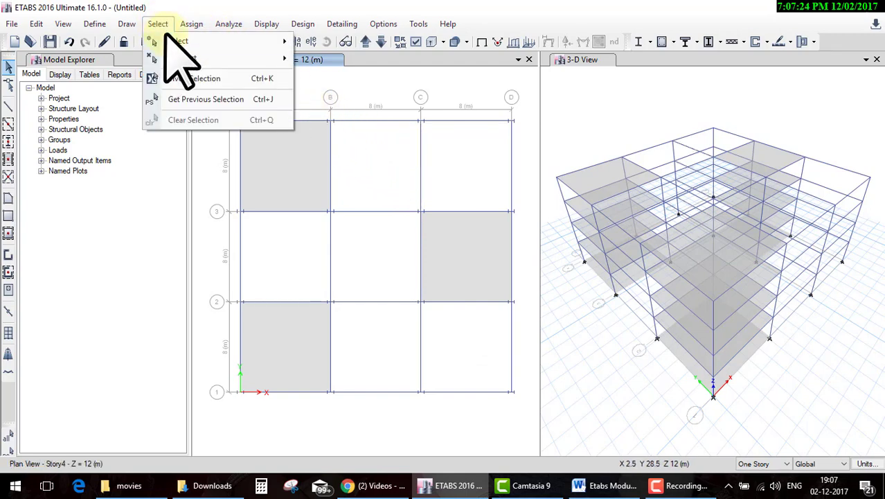
{"action": "mouse_move", "coordinate": [178, 41]}
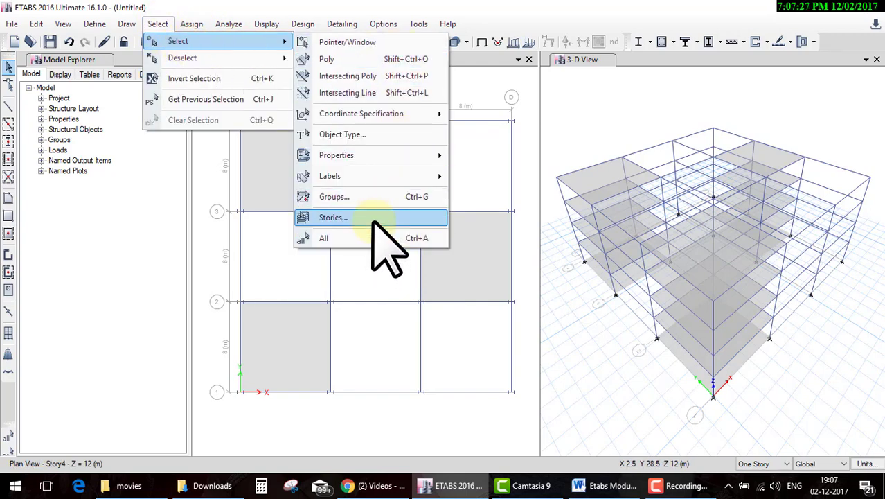
Select everything on Story1 and Story2, close the story chooser, then clear it
{"action": "left_click", "coordinate": [378, 216]}
{"action": "left_click", "coordinate": [375, 169]}
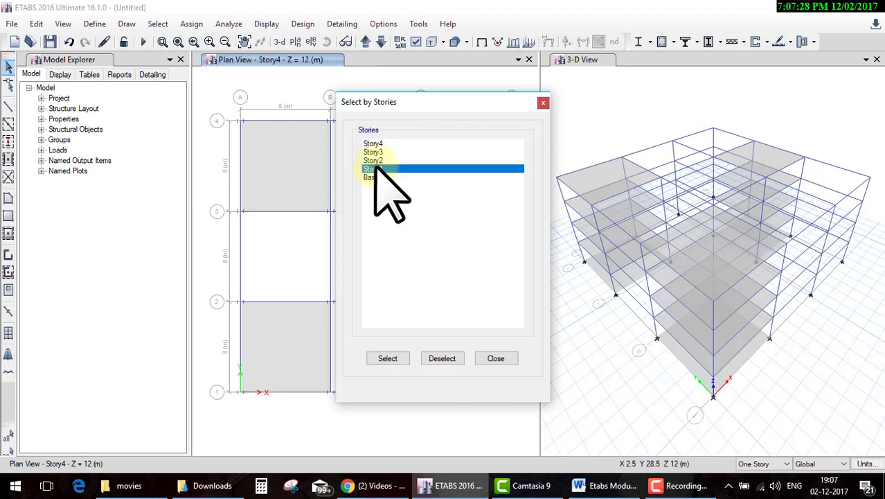
{"action": "left_click", "coordinate": [375, 161], "text": "ctrl"}
{"action": "left_click", "coordinate": [388, 358]}
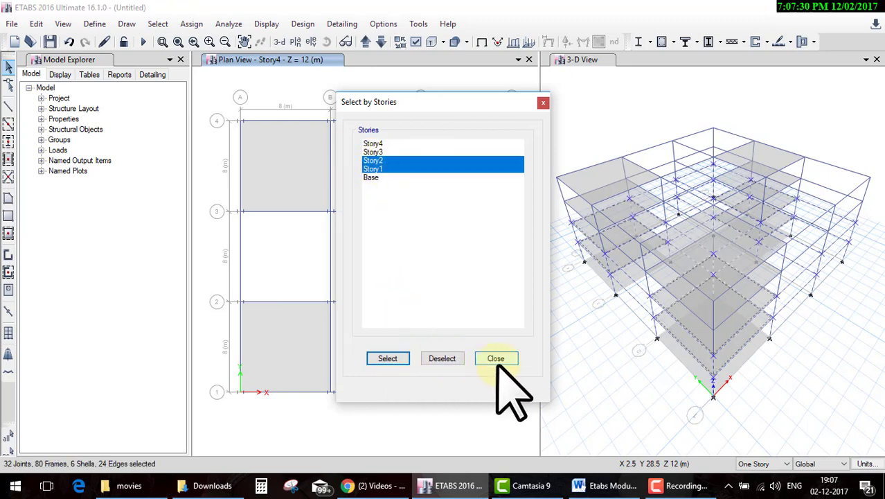
{"action": "left_click", "coordinate": [495, 358]}
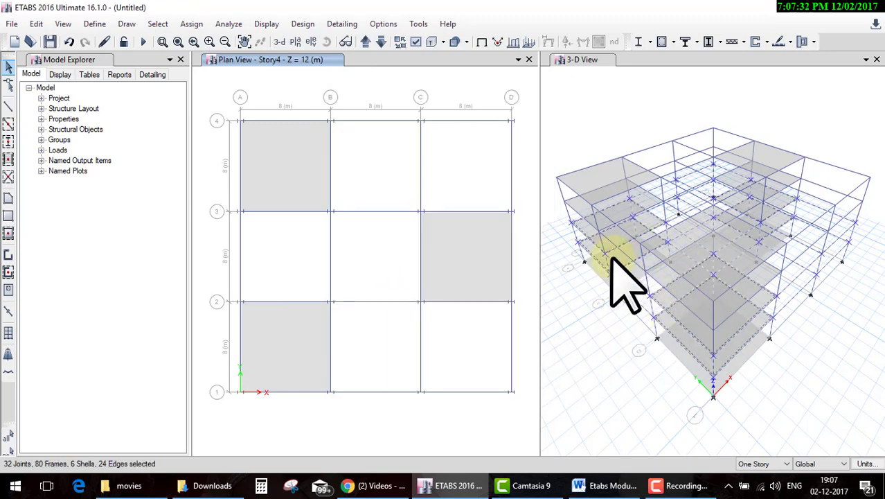
{"action": "left_click", "coordinate": [592, 326]}
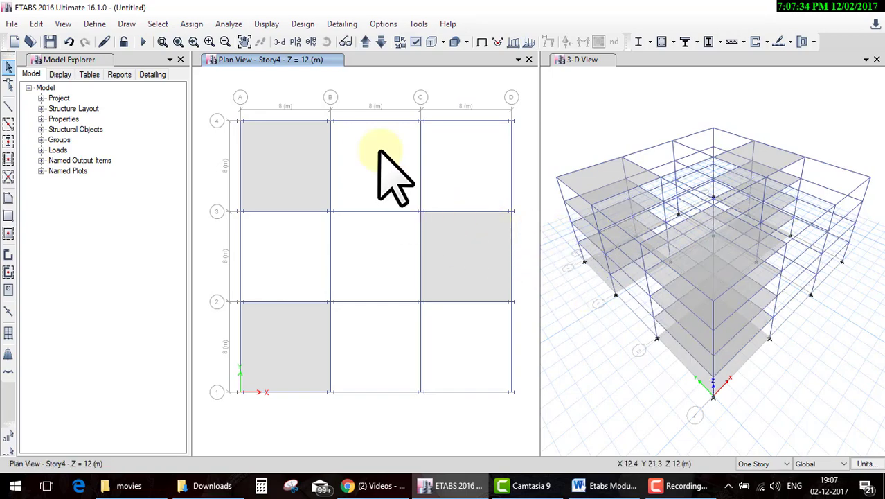
Select the whole model, deselect all Columns by object type, then clear the selection
{"action": "left_click", "coordinate": [158, 24]}
{"action": "mouse_move", "coordinate": [178, 41]}
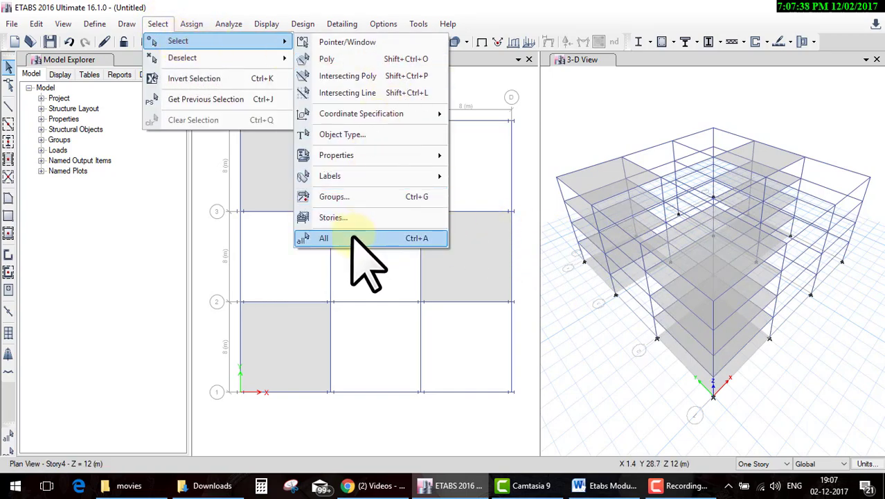
{"action": "left_click", "coordinate": [352, 237]}
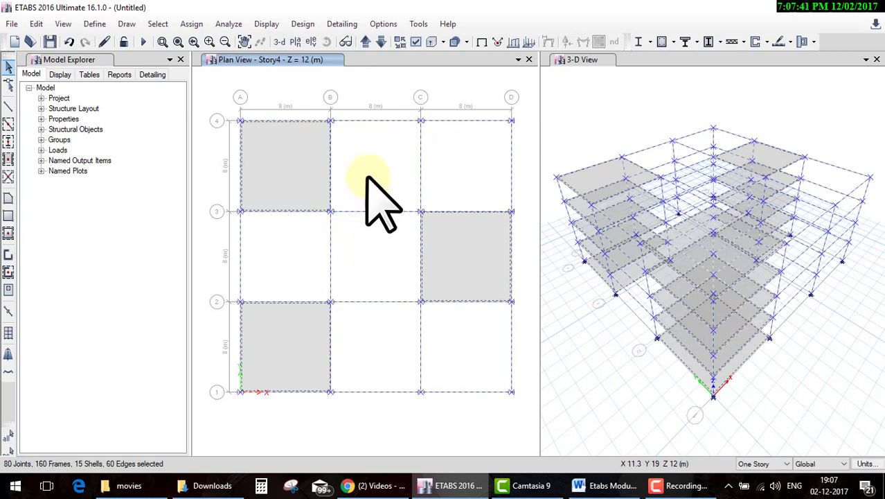
{"action": "left_click", "coordinate": [165, 25]}
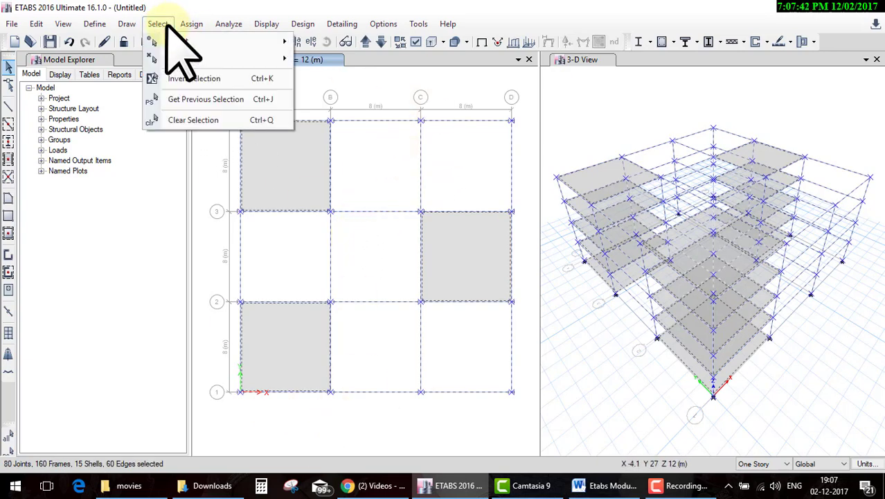
{"action": "mouse_move", "coordinate": [182, 57]}
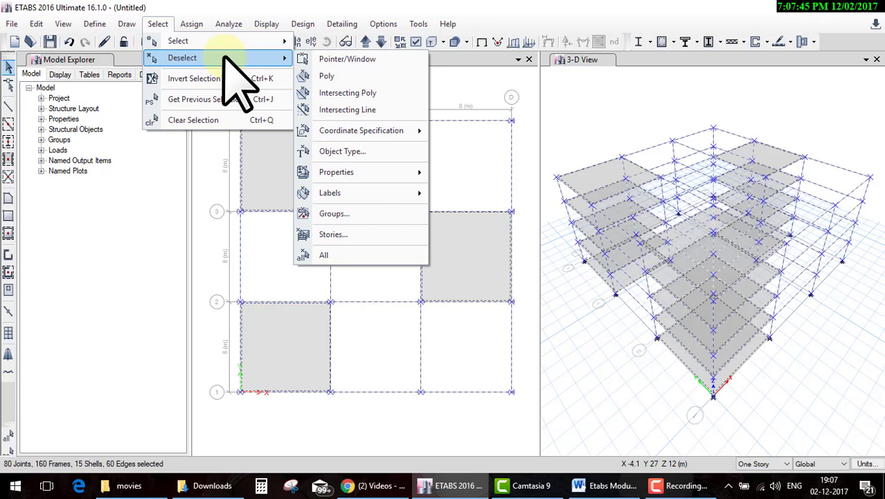
{"action": "left_click", "coordinate": [371, 153]}
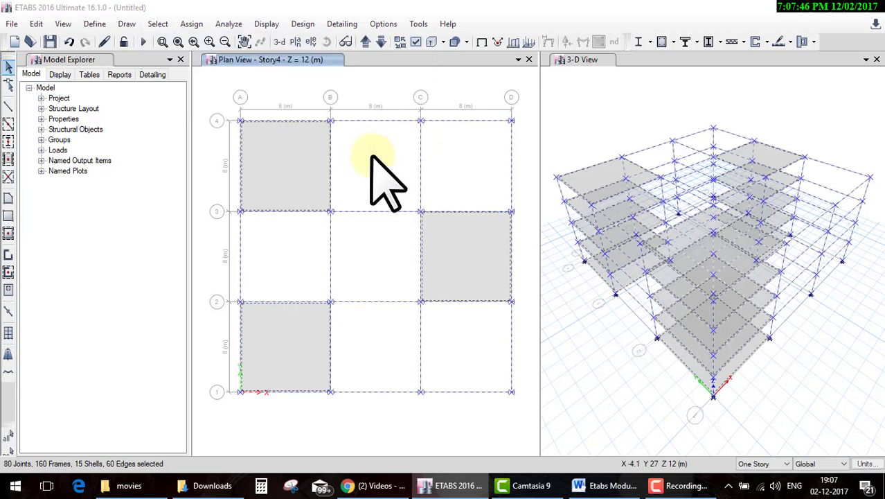
{"action": "left_click", "coordinate": [545, 114]}
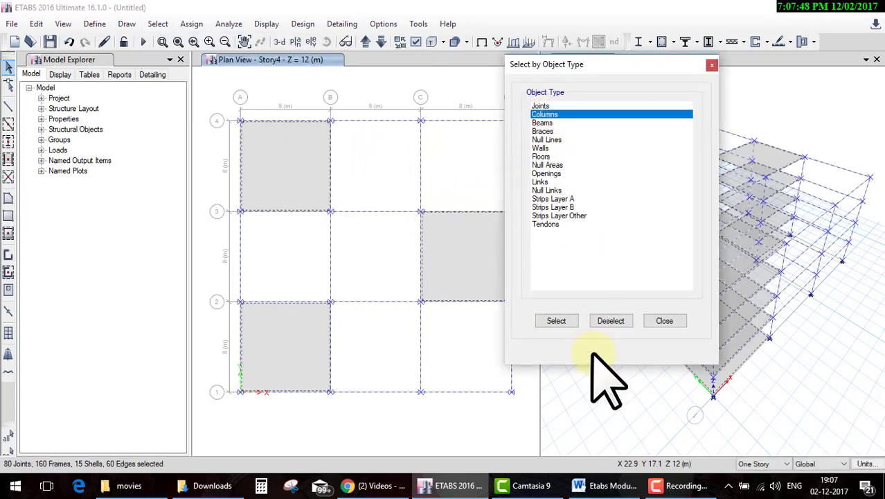
{"action": "left_click", "coordinate": [664, 321]}
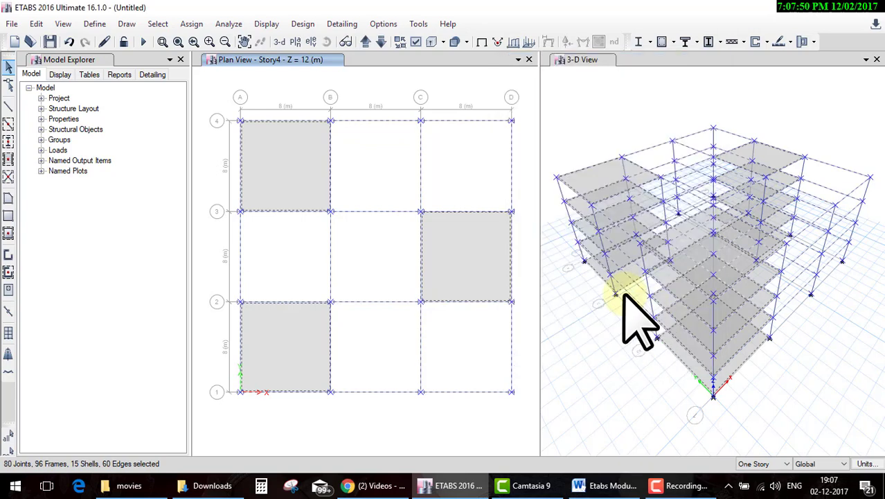
{"action": "middle_click_drag", "start_coordinate": [876, 270], "coordinate": [762, 244], "text": "shift"}
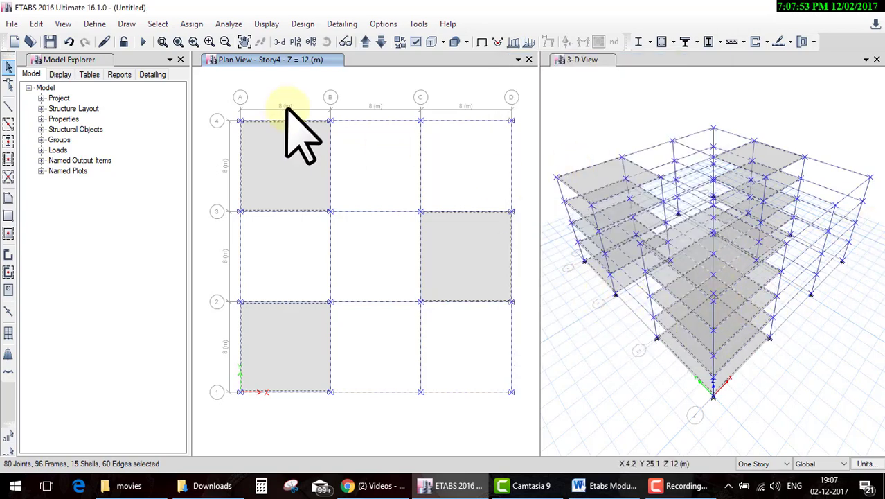
{"action": "key", "text": "ctrl+q"}
Window-select the members around the central bay B–C/2–3 and invert the selection
{"action": "left_click", "coordinate": [157, 24]}
{"action": "mouse_move", "coordinate": [182, 58]}
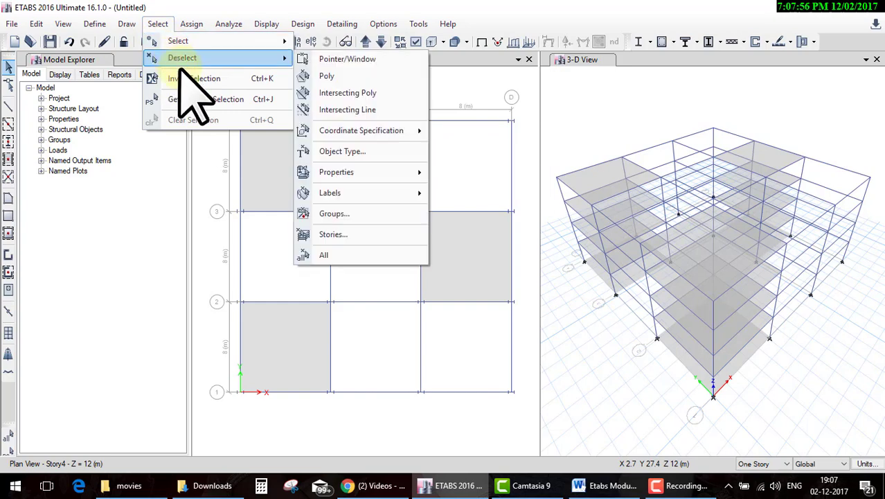
{"action": "left_click", "coordinate": [359, 297]}
{"action": "left_click_drag", "start_coordinate": [302, 189], "coordinate": [419, 333]}
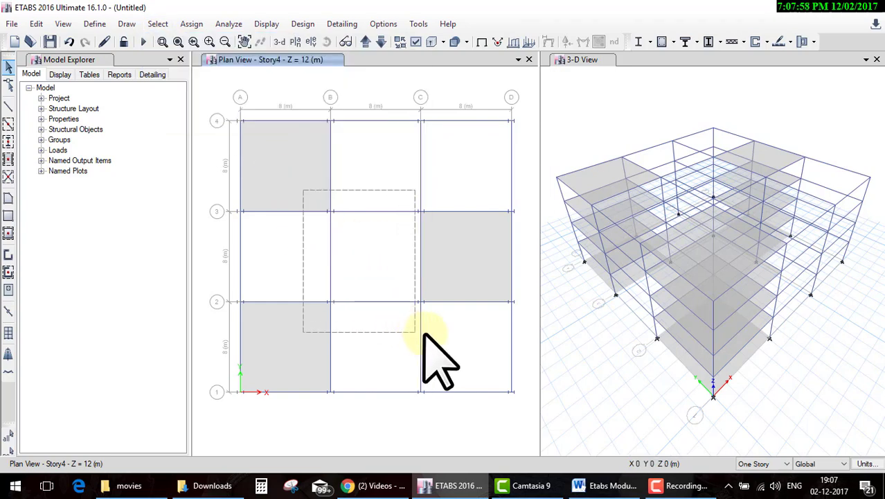
{"action": "left_click", "coordinate": [158, 24]}
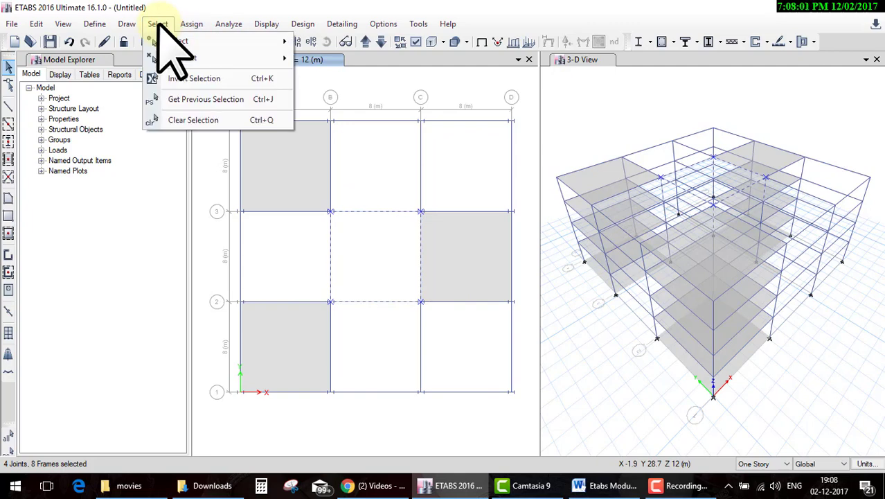
{"action": "left_click", "coordinate": [183, 78]}
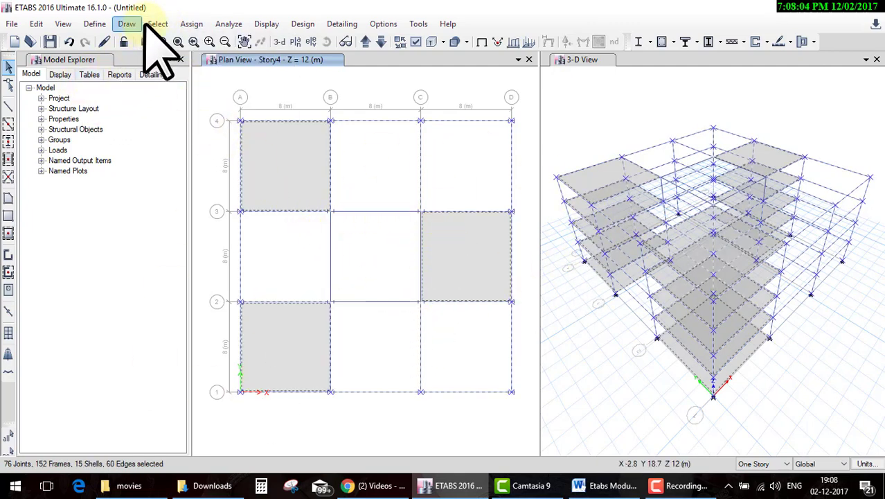
Restore the previous central bay selection, then clear the selection entirely
{"action": "left_click", "coordinate": [163, 26]}
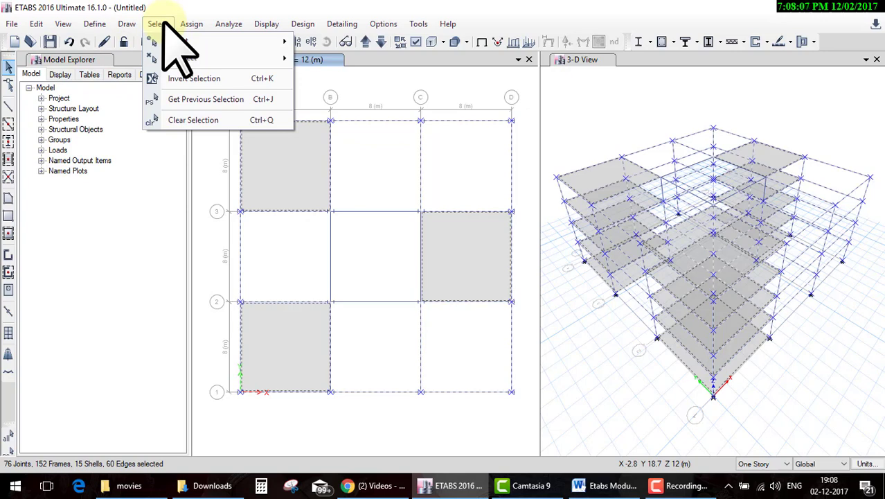
{"action": "left_click", "coordinate": [197, 99]}
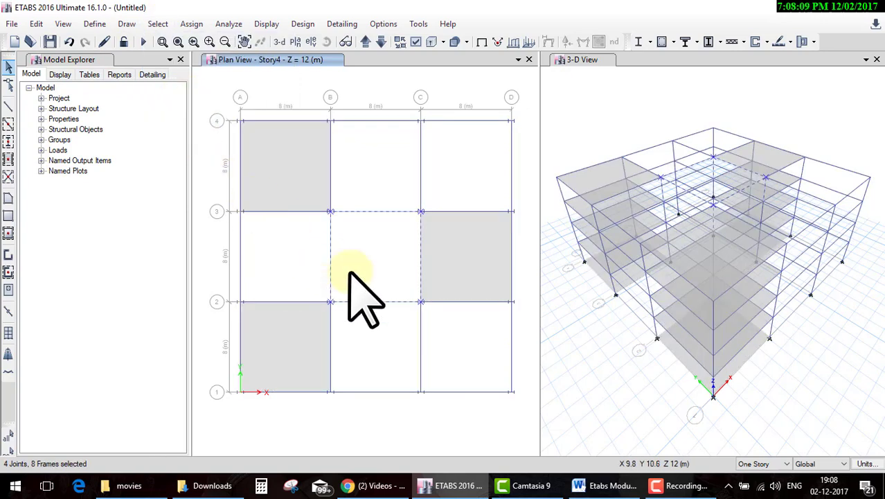
{"action": "left_click", "coordinate": [163, 26]}
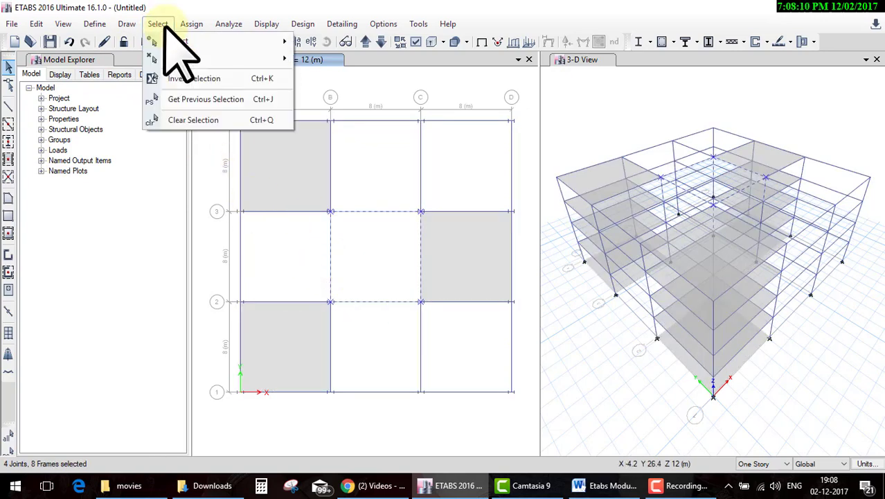
{"action": "left_click", "coordinate": [194, 119]}
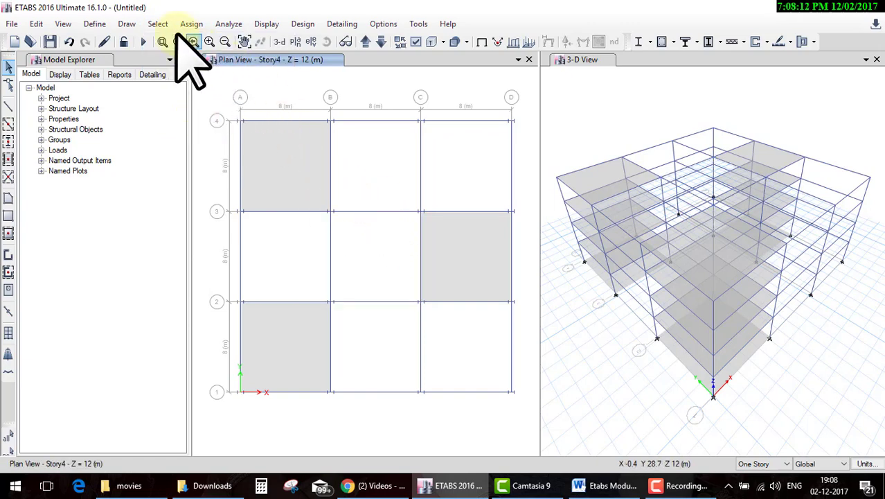
{"action": "left_click", "coordinate": [164, 27]}
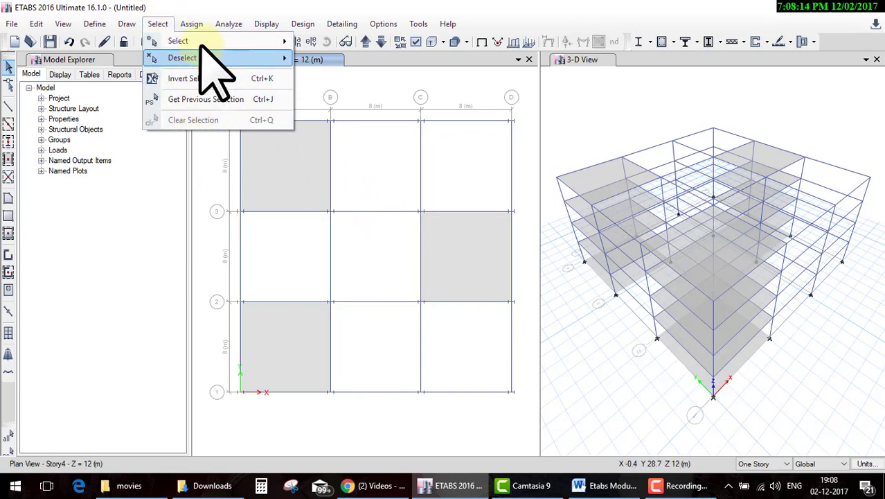
{"action": "key", "text": "Escape"}
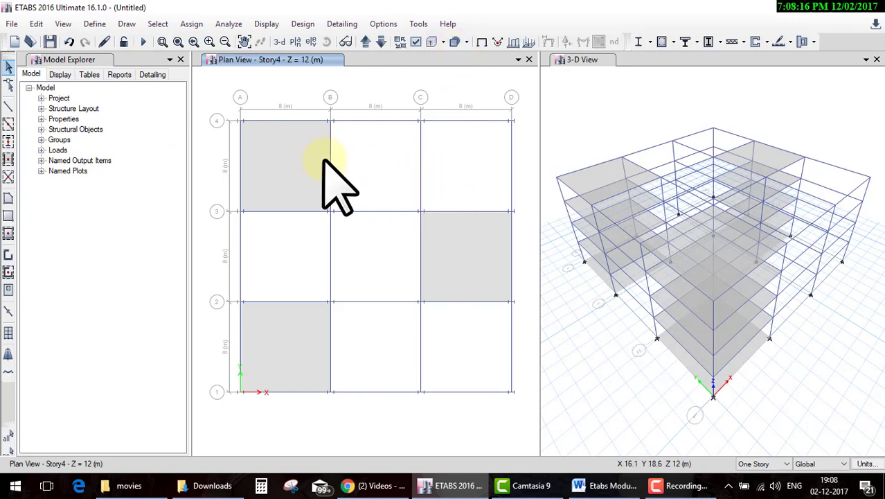
{"action": "left_click", "coordinate": [158, 27]}
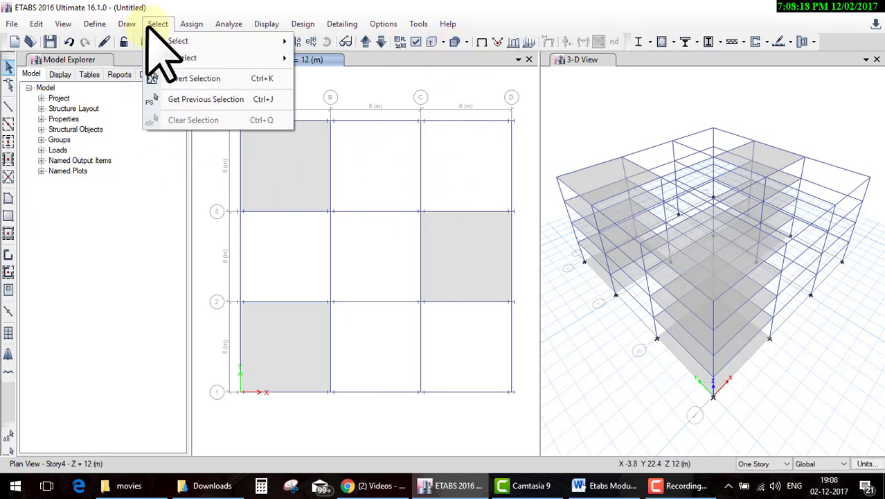
In the Etabs Module outline in Word, highlight the Support system and Modeling topics
{"action": "left_click", "coordinate": [602, 485]}
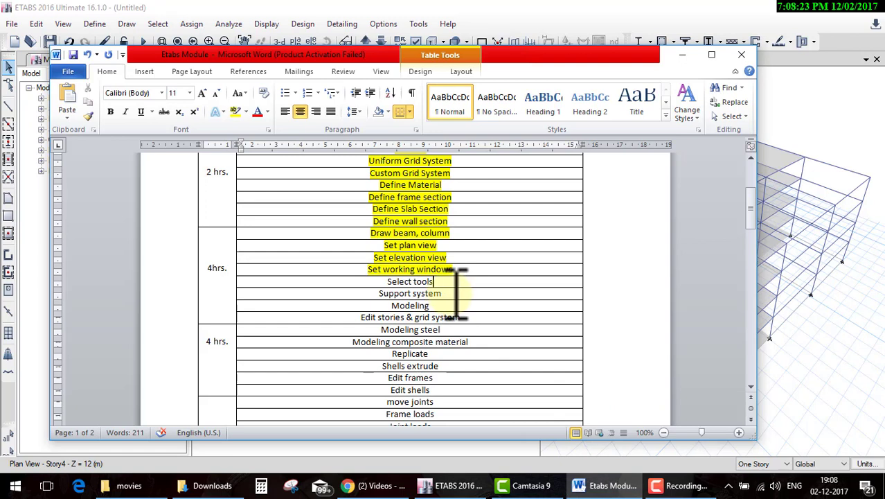
{"action": "left_click_drag", "start_coordinate": [454, 293], "coordinate": [357, 293]}
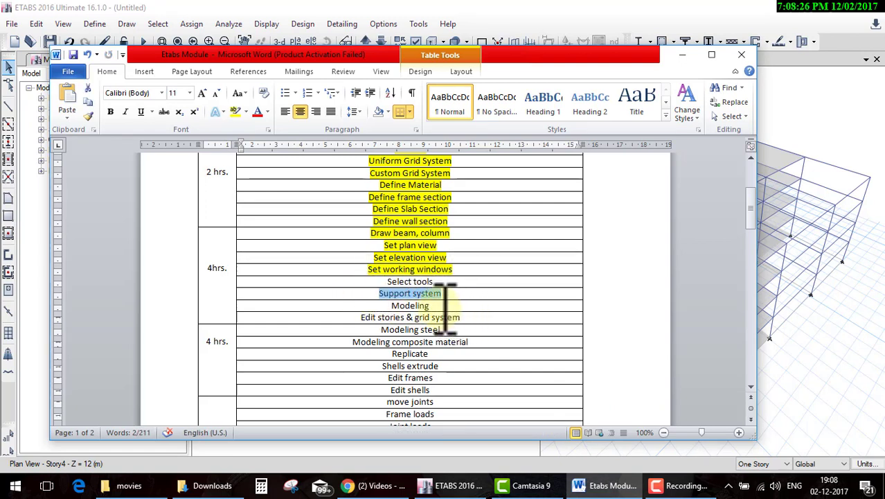
{"action": "left_click_drag", "start_coordinate": [401, 305], "coordinate": [443, 306]}
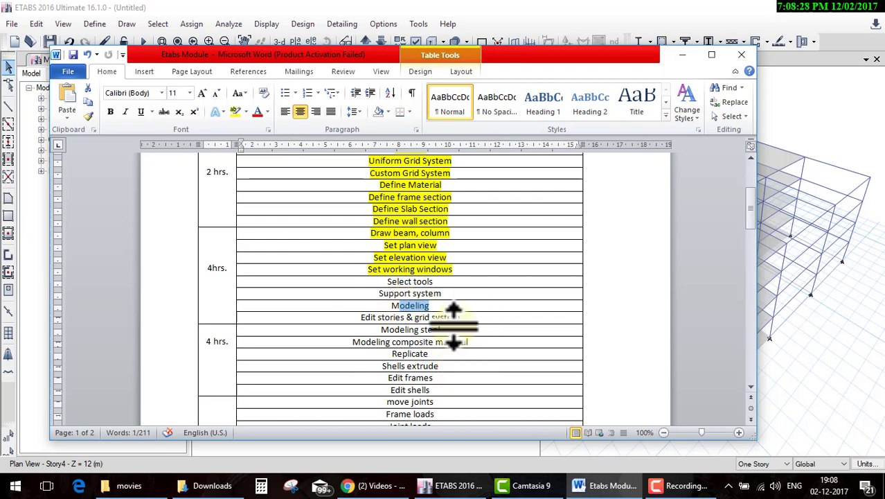
{"action": "left_click", "coordinate": [682, 54]}
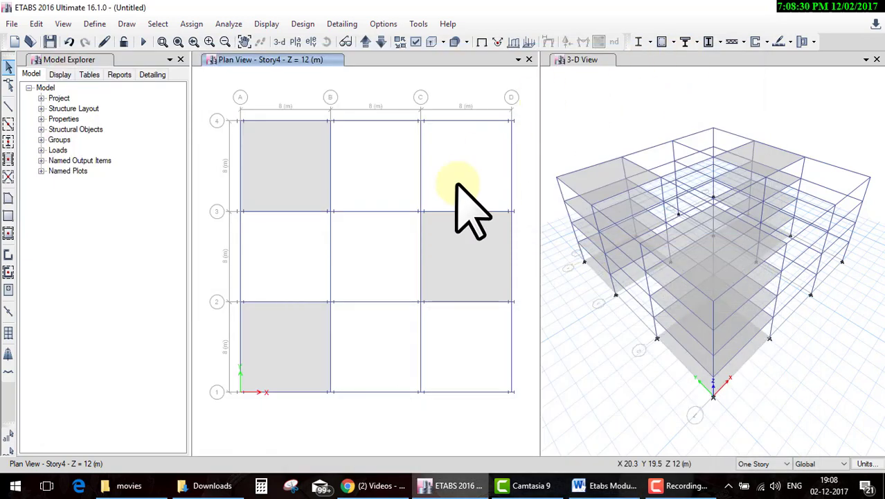